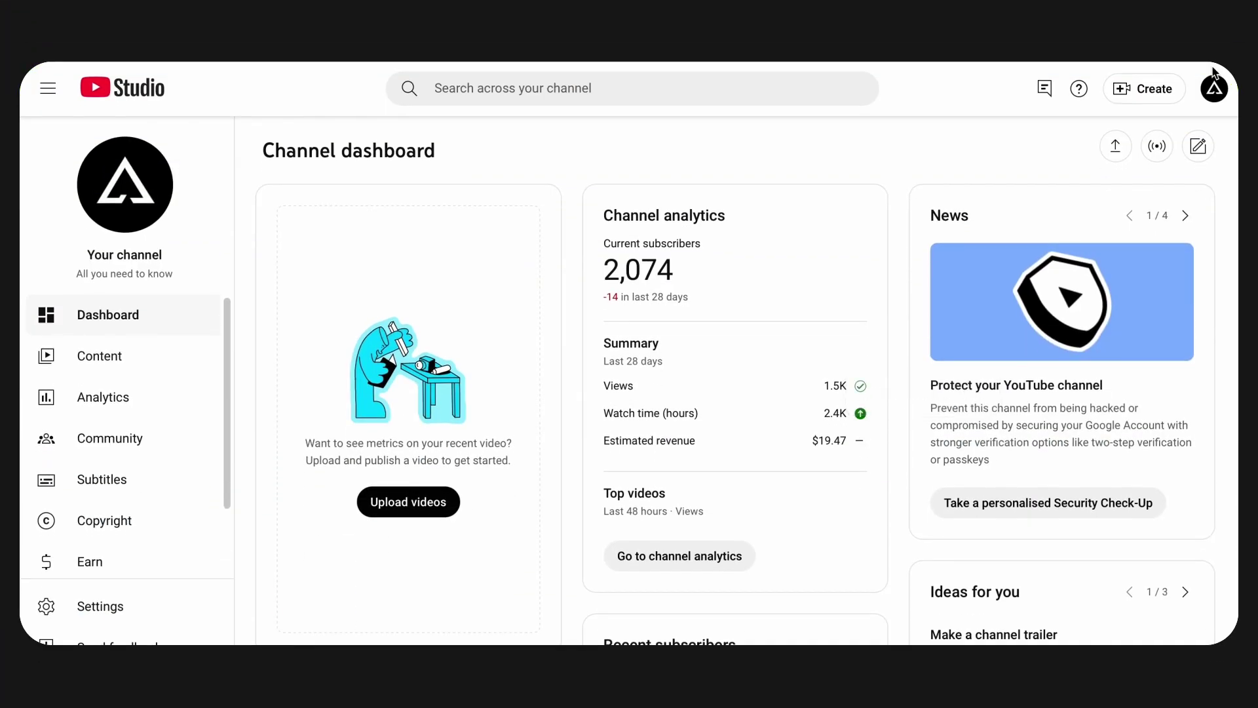
# Start scheduling a new live stream from YouTube Studio's Create > Go live menu
pyautogui.click(1138, 92)
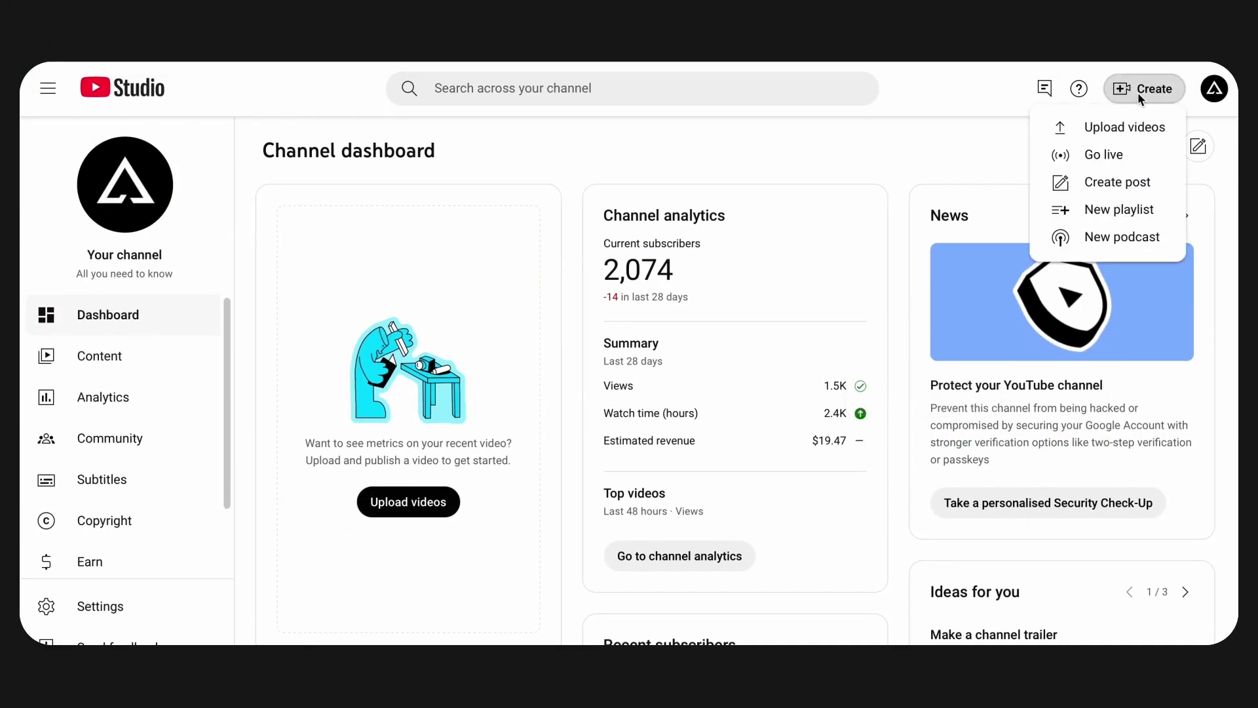
pyautogui.click(1098, 156)
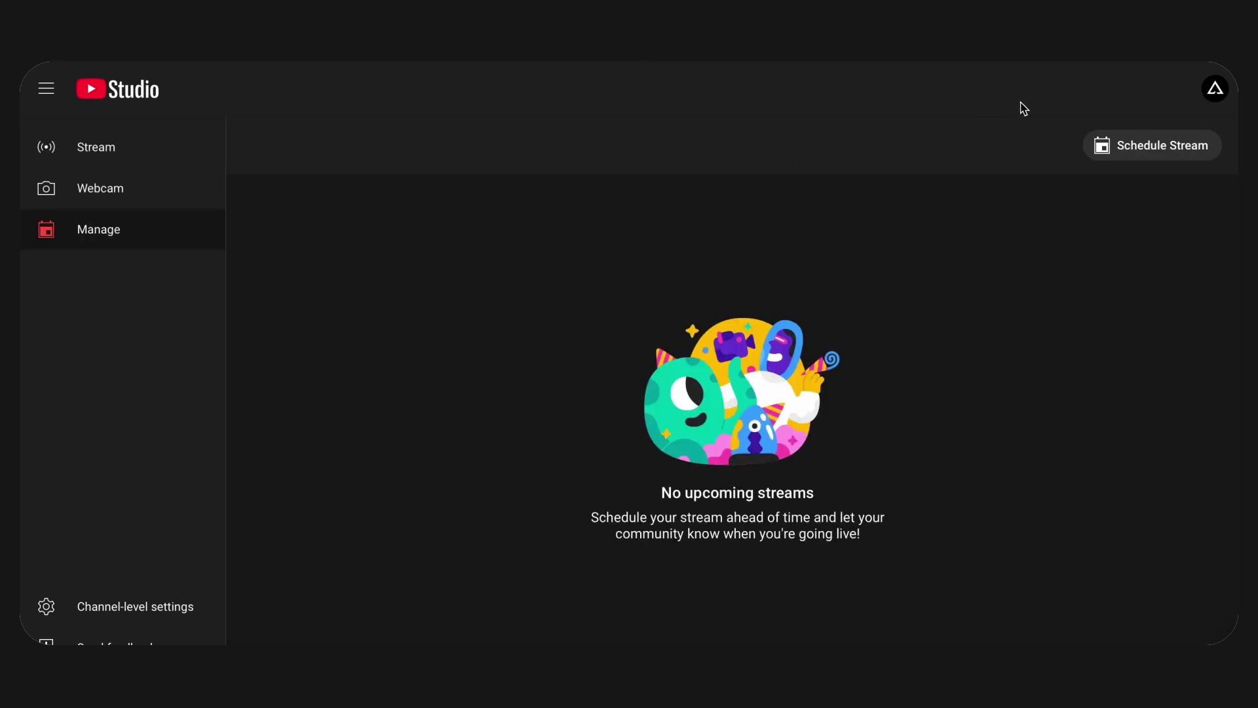
pyautogui.click(1158, 154)
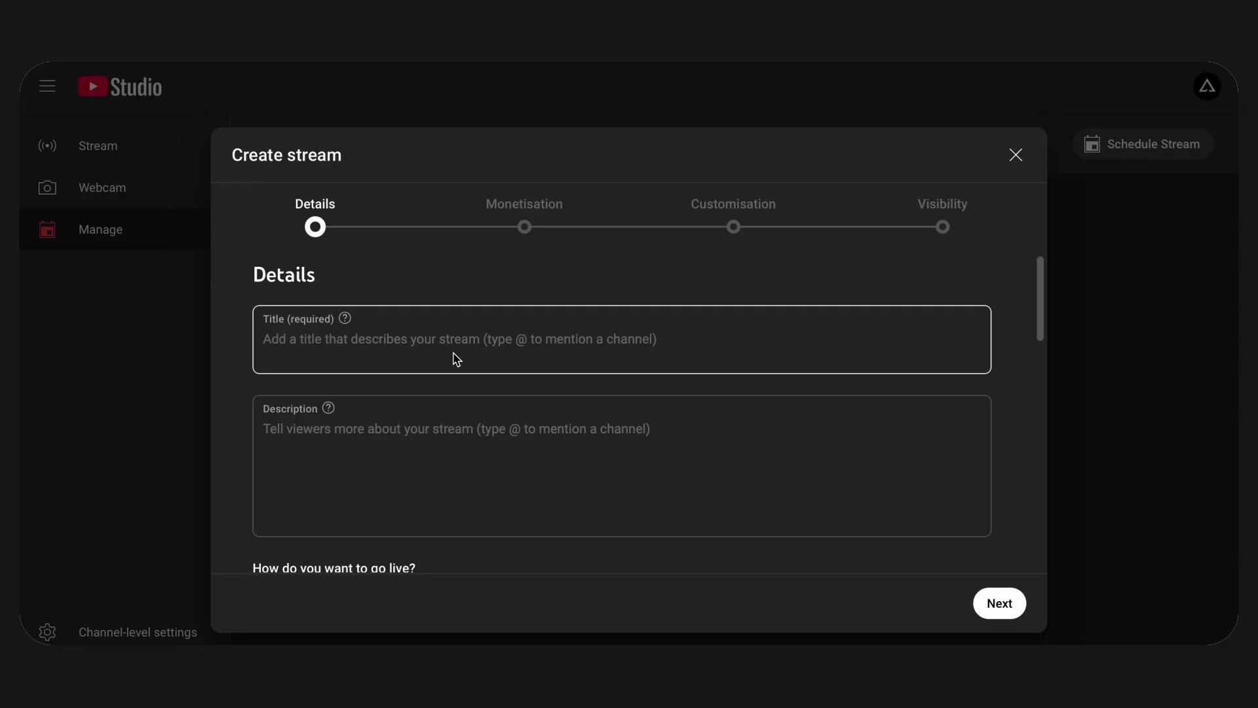
# Enter the stream title and a description about best practices for running a live stream
pyautogui.scroll(-1, 457, 360)
pyautogui.write('Gyre Tutorial')
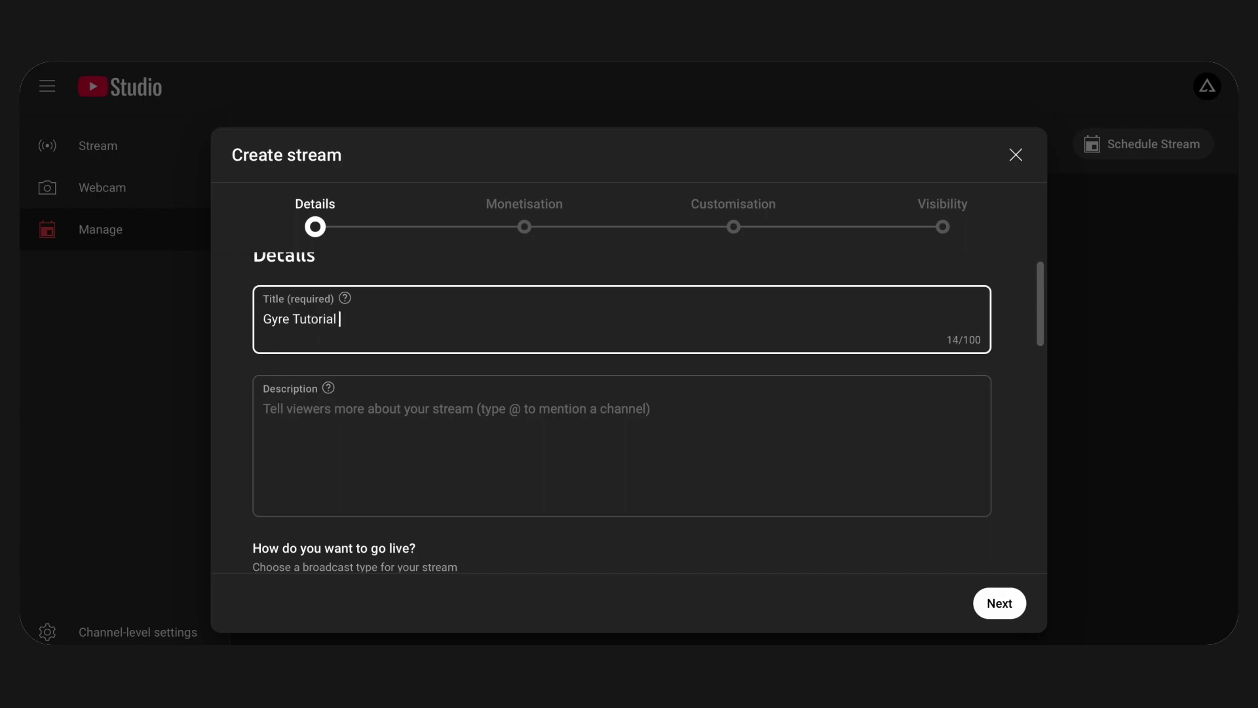
pyautogui.write('am')
pyautogui.scroll(-1, 421, 435)
pyautogui.click(422, 435)
pyautogui.write('Today we explore the best practices for setting up and running a successful live stream. Perfect for beginners and aspiring streamers!')
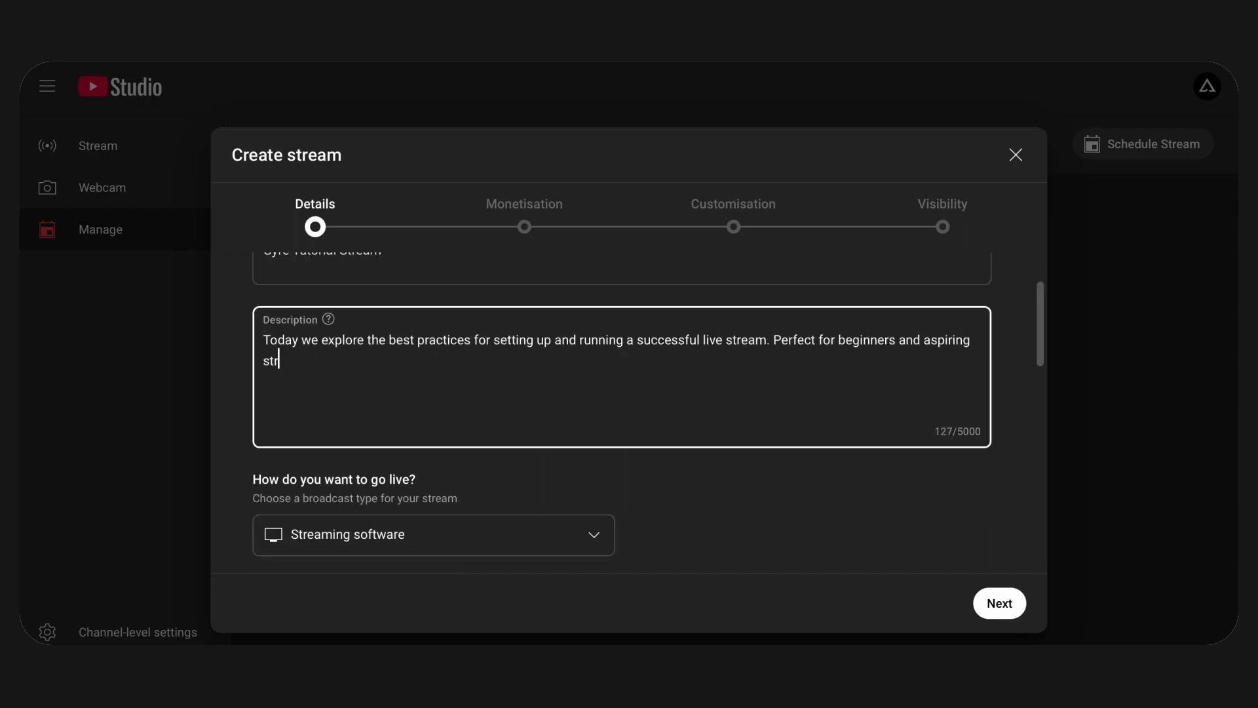
pyautogui.click(476, 484)
# Set the broadcast type to Streaming software and the category to How-to and style
pyautogui.scroll(-1, 476, 484)
pyautogui.click(476, 448)
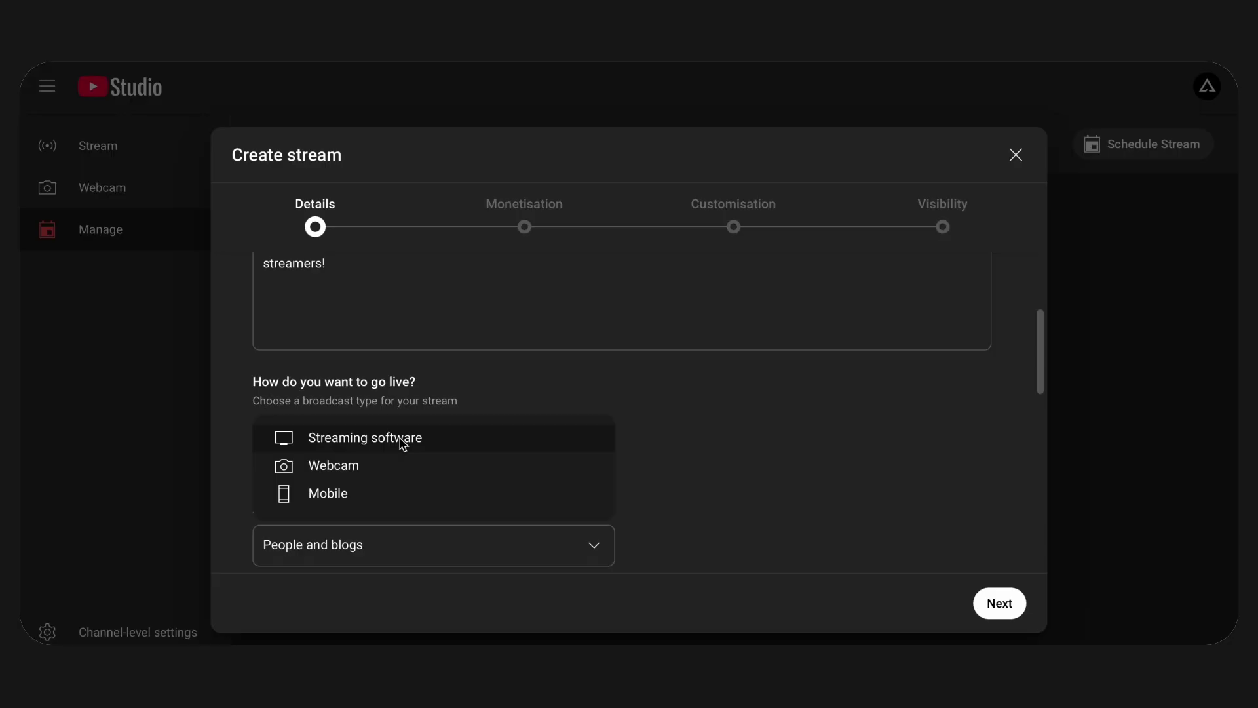
pyautogui.click(401, 438)
pyautogui.scroll(-3, 444, 469)
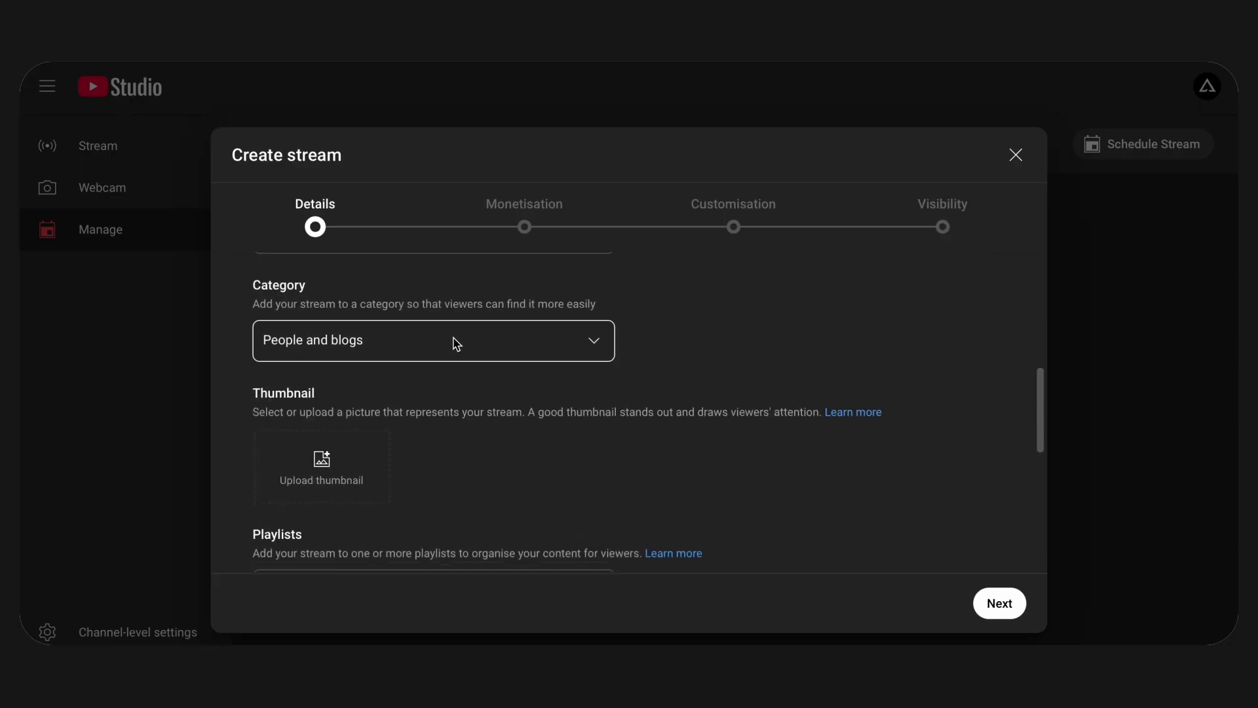
pyautogui.click(457, 344)
pyautogui.scroll(-2, 407, 427)
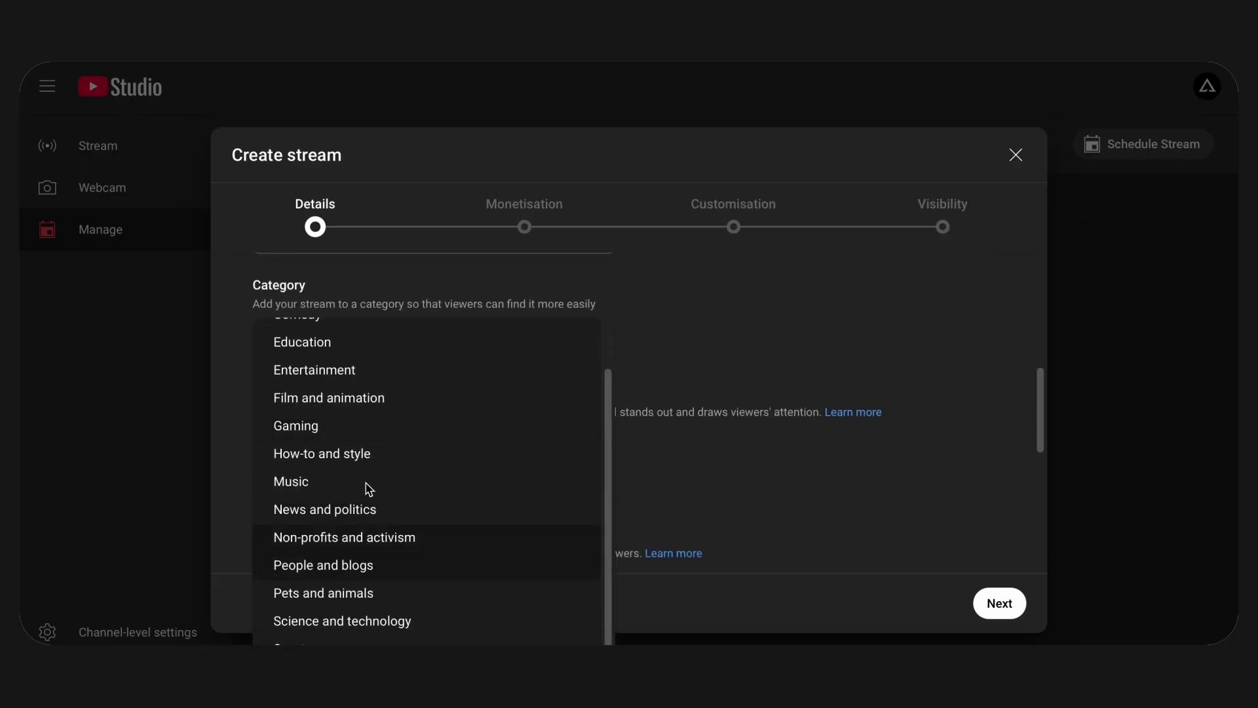
pyautogui.click(367, 452)
# Upload a thumbnail, add the tags 'streams' and 'live streams', and continue to Monetisation
pyautogui.scroll(-2, 559, 484)
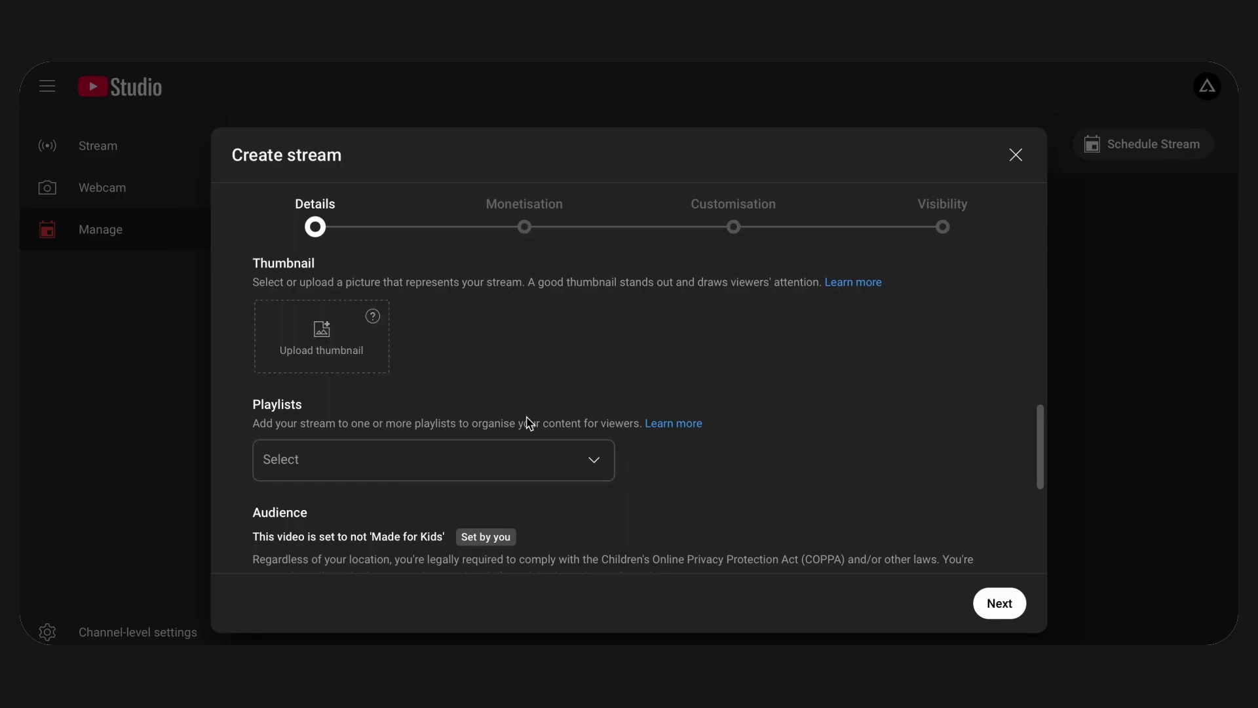
pyautogui.click(222, 308)
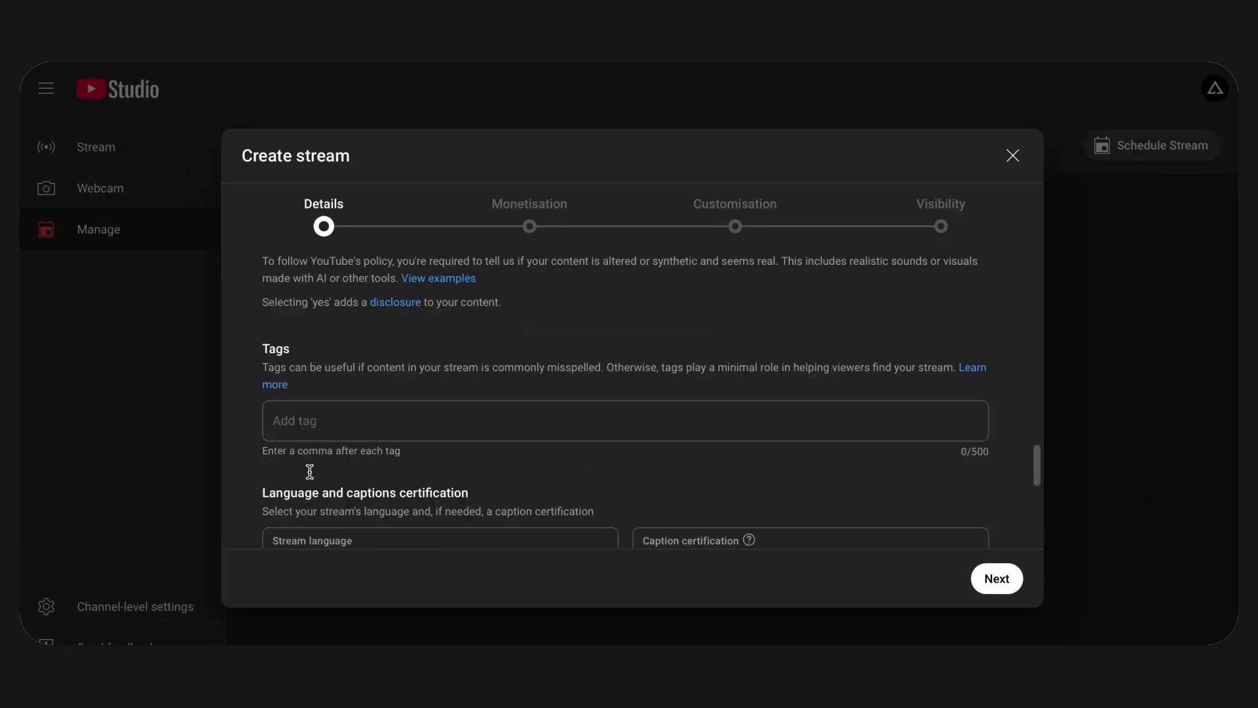
pyautogui.scroll(-2, 310, 471)
pyautogui.click(380, 364)
pyautogui.write('str')
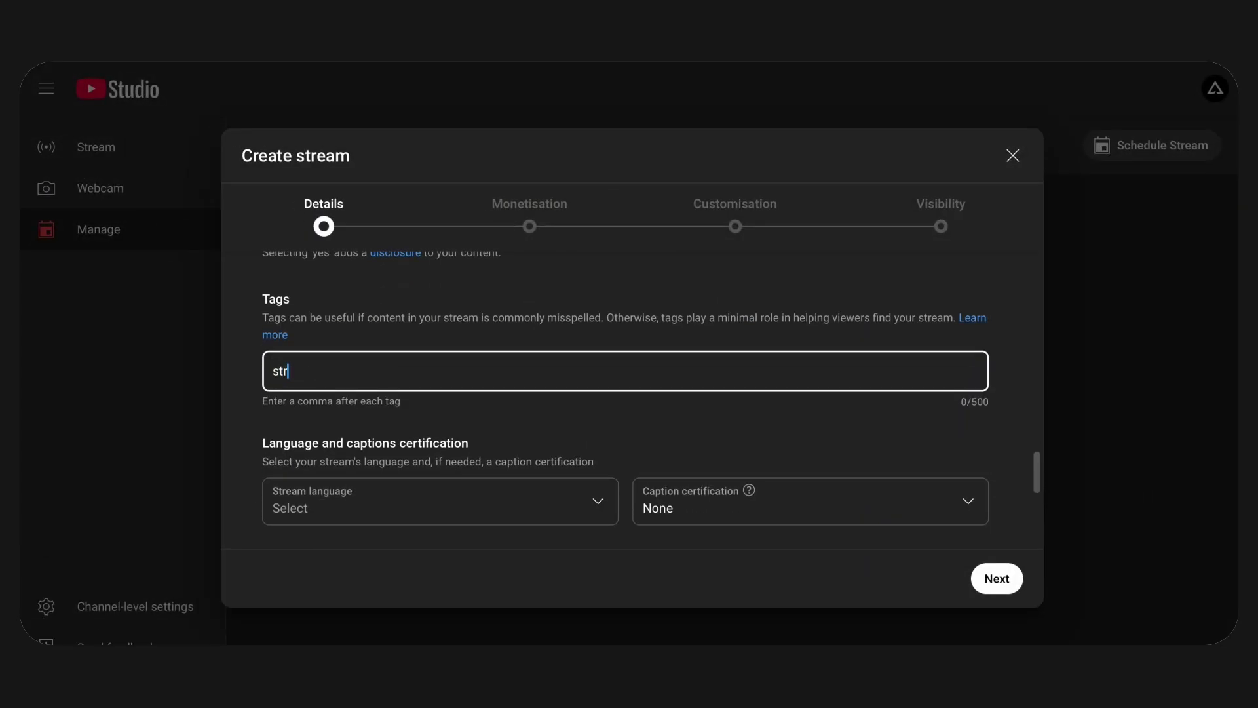
pyautogui.write('eams')
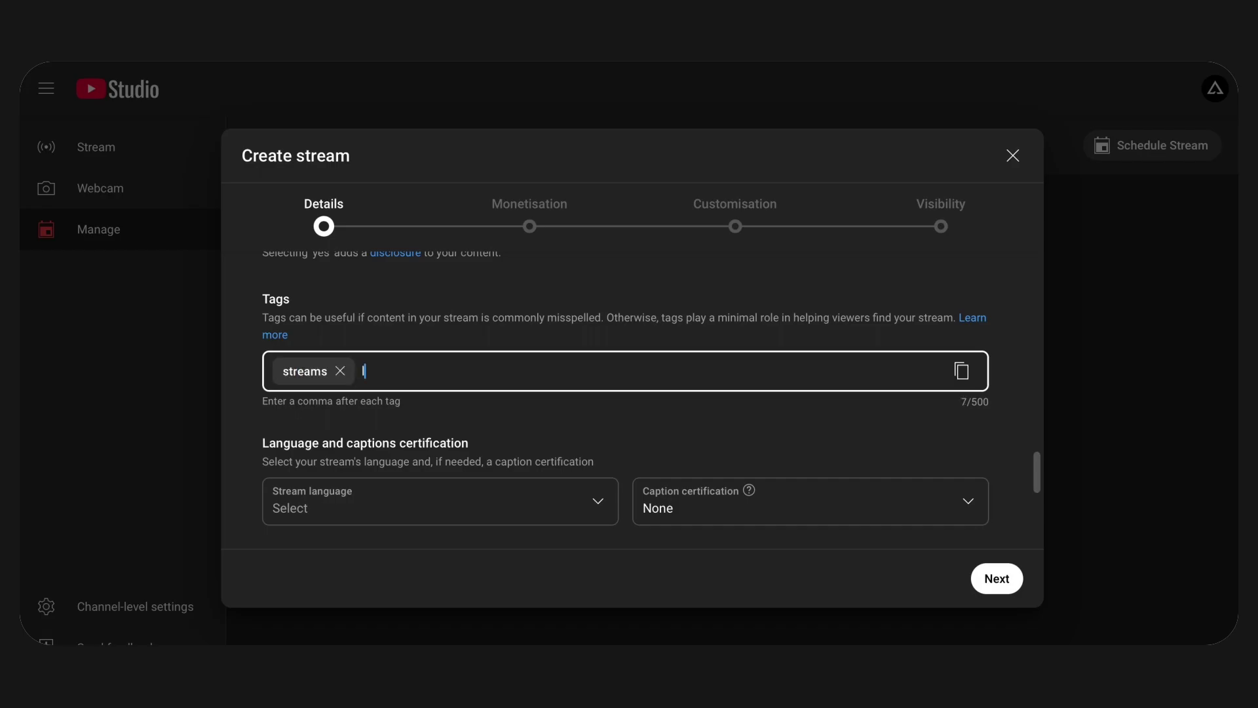
pyautogui.write(' ,live streams,')
pyautogui.click(512, 222)
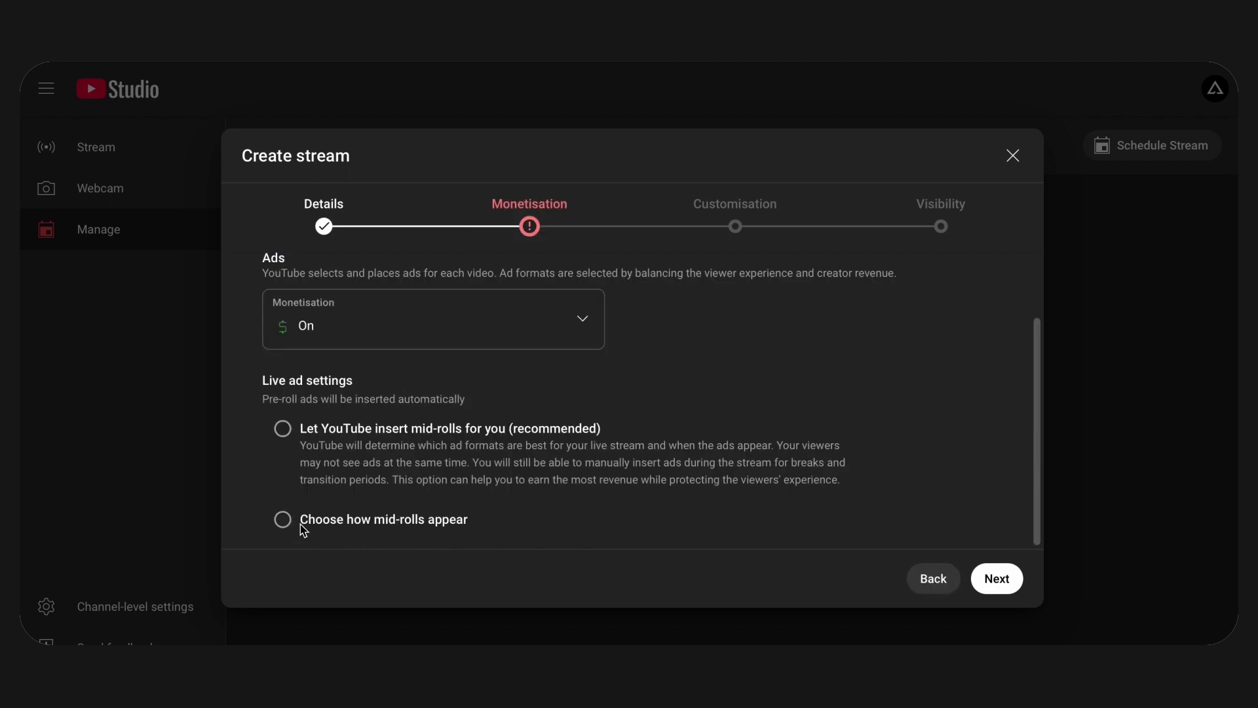
# Let YouTube insert mid-rolls, keep Public visibility and the 4 Mar 2025 schedule, and create the stream
pyautogui.click(284, 432)
pyautogui.scroll(-3, 514, 478)
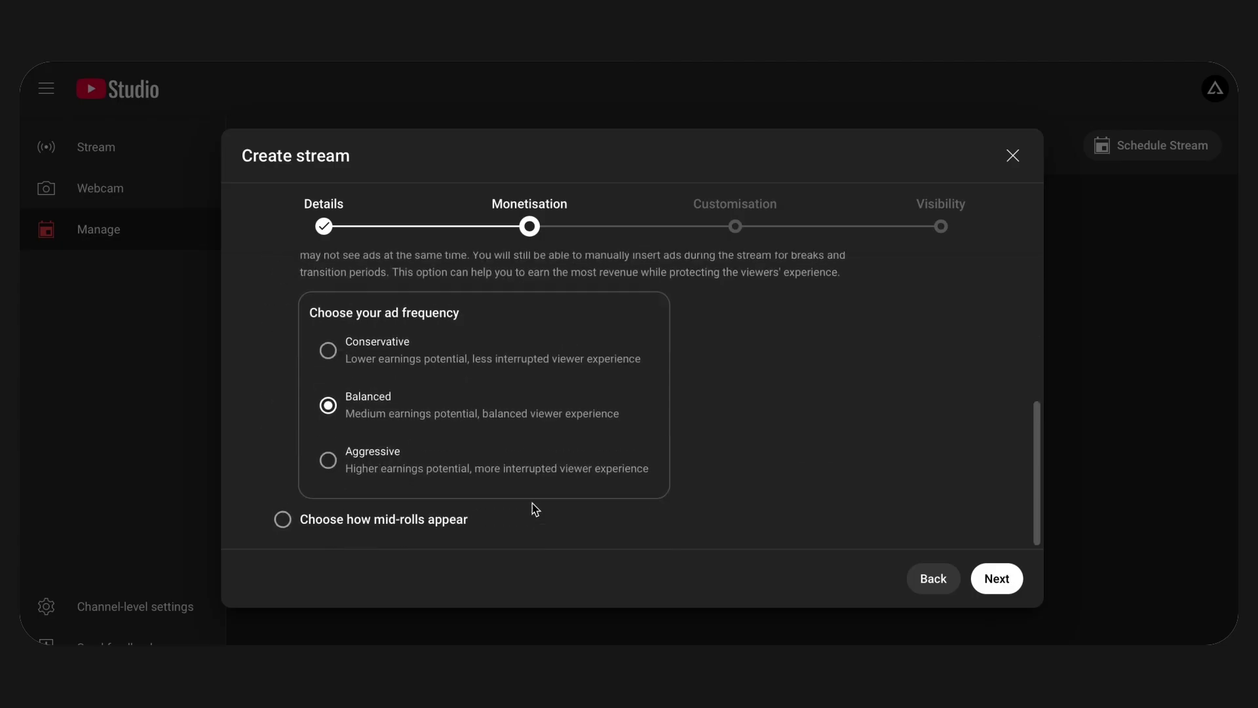
pyautogui.click(721, 226)
pyautogui.scroll(2, 553, 391)
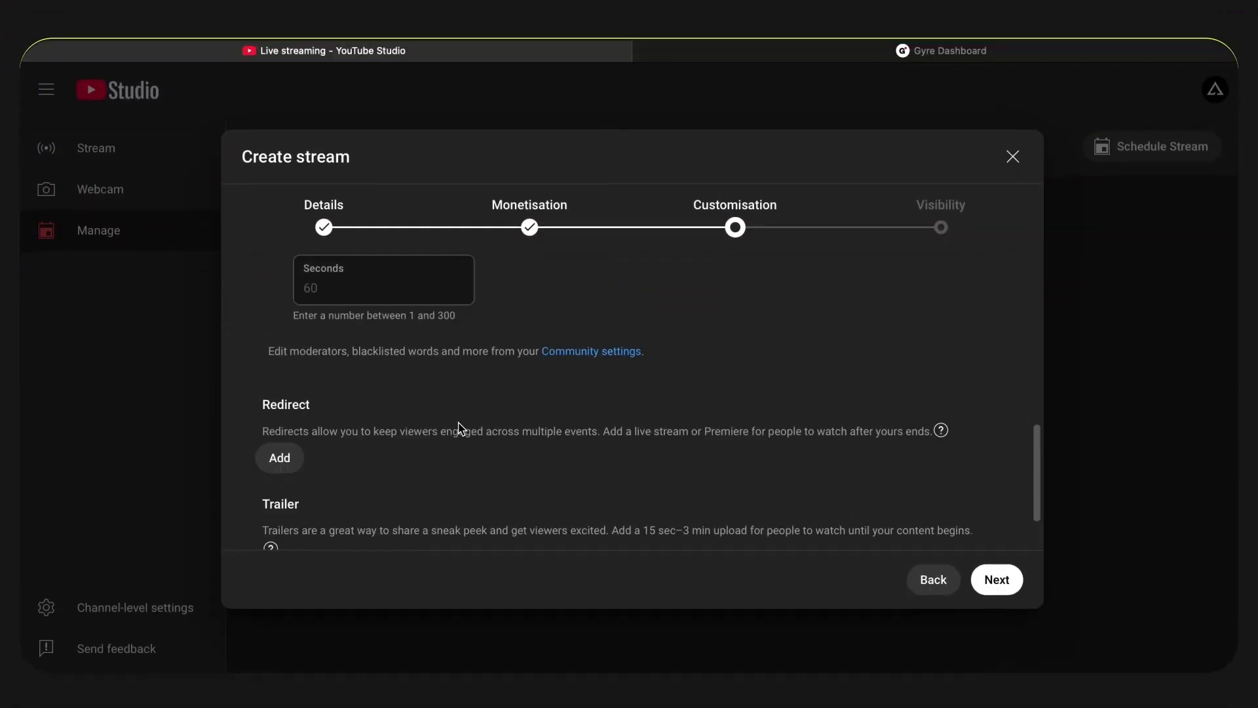
pyautogui.scroll(5, 459, 427)
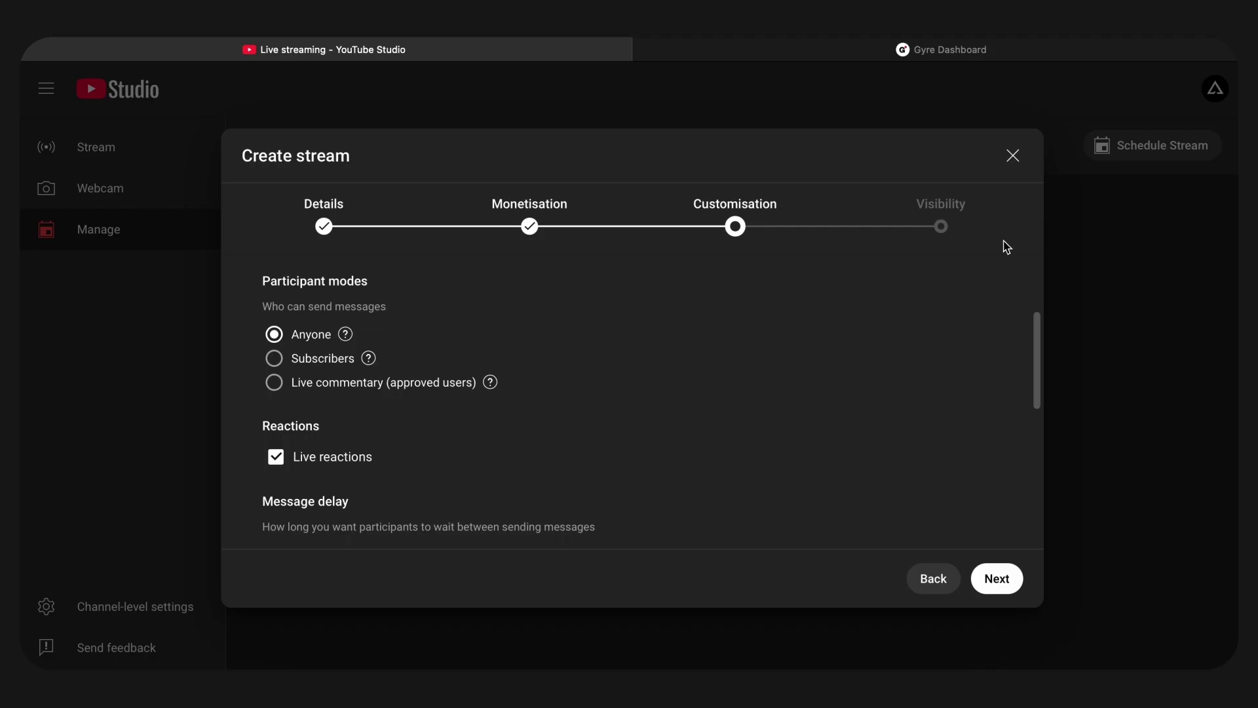
pyautogui.click(934, 206)
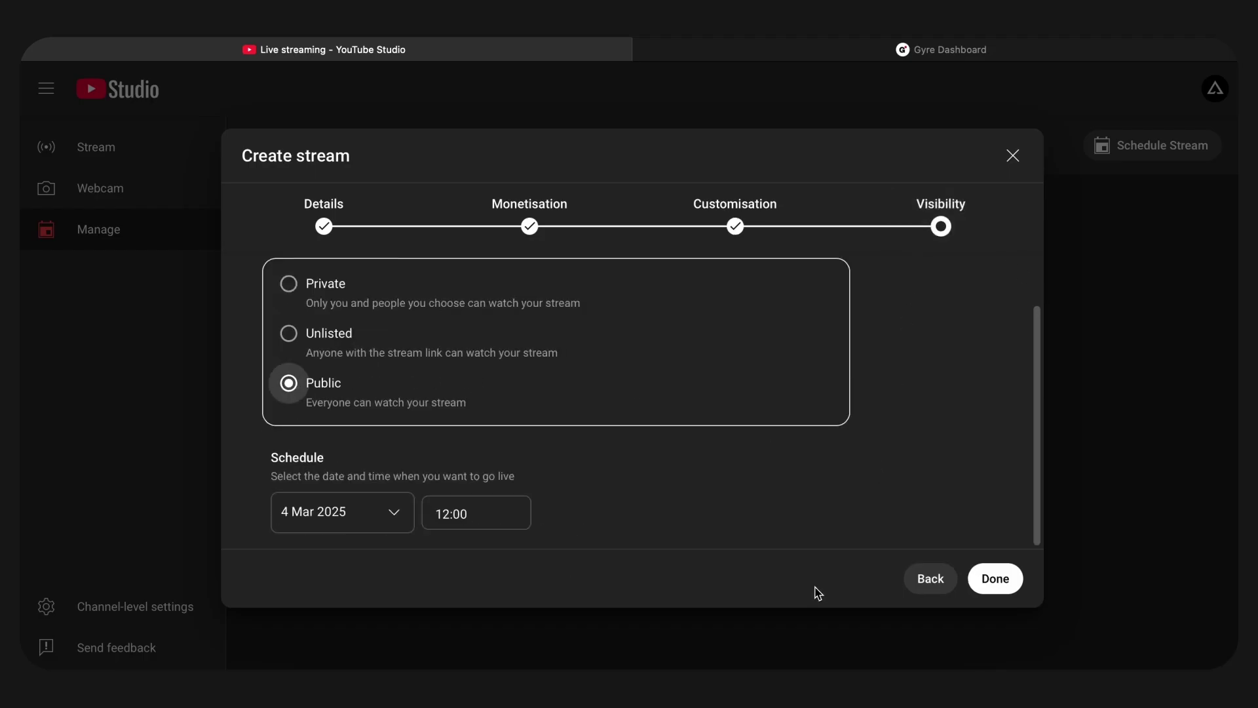
pyautogui.click(1008, 585)
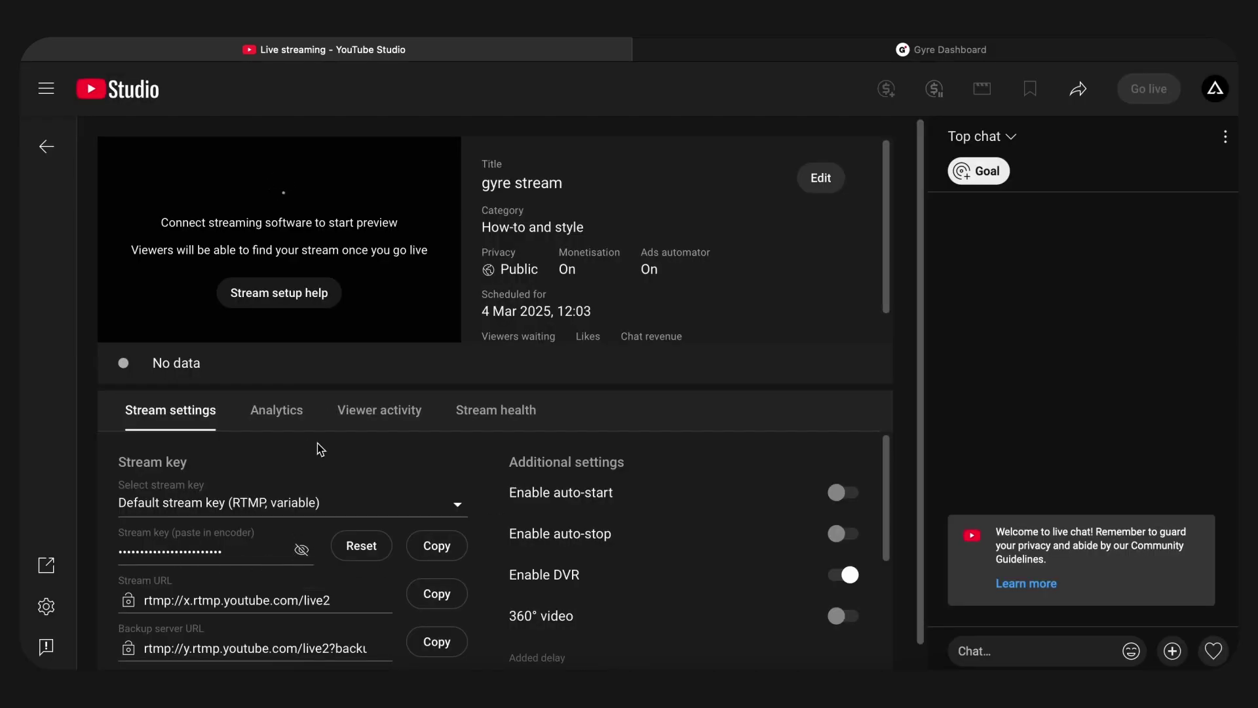
# Copy the stream key and enable both auto-start and auto-stop for 'gyre stream'
pyautogui.click(450, 550)
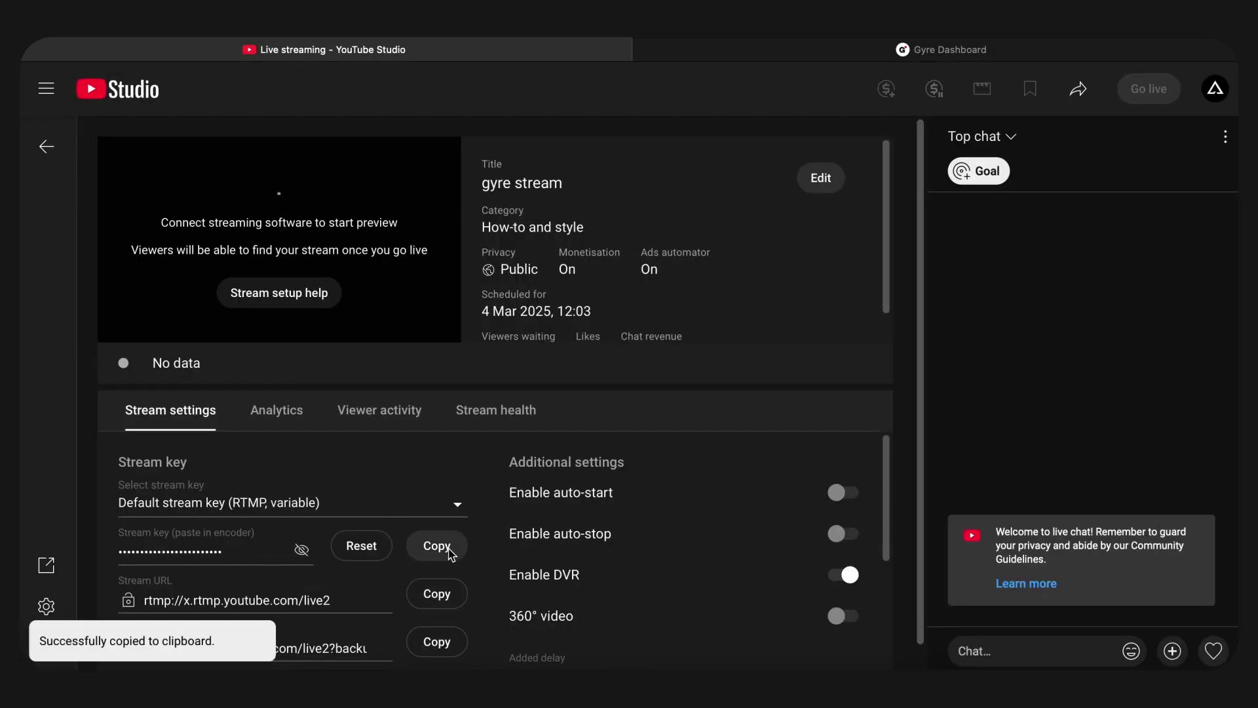
pyautogui.click(838, 496)
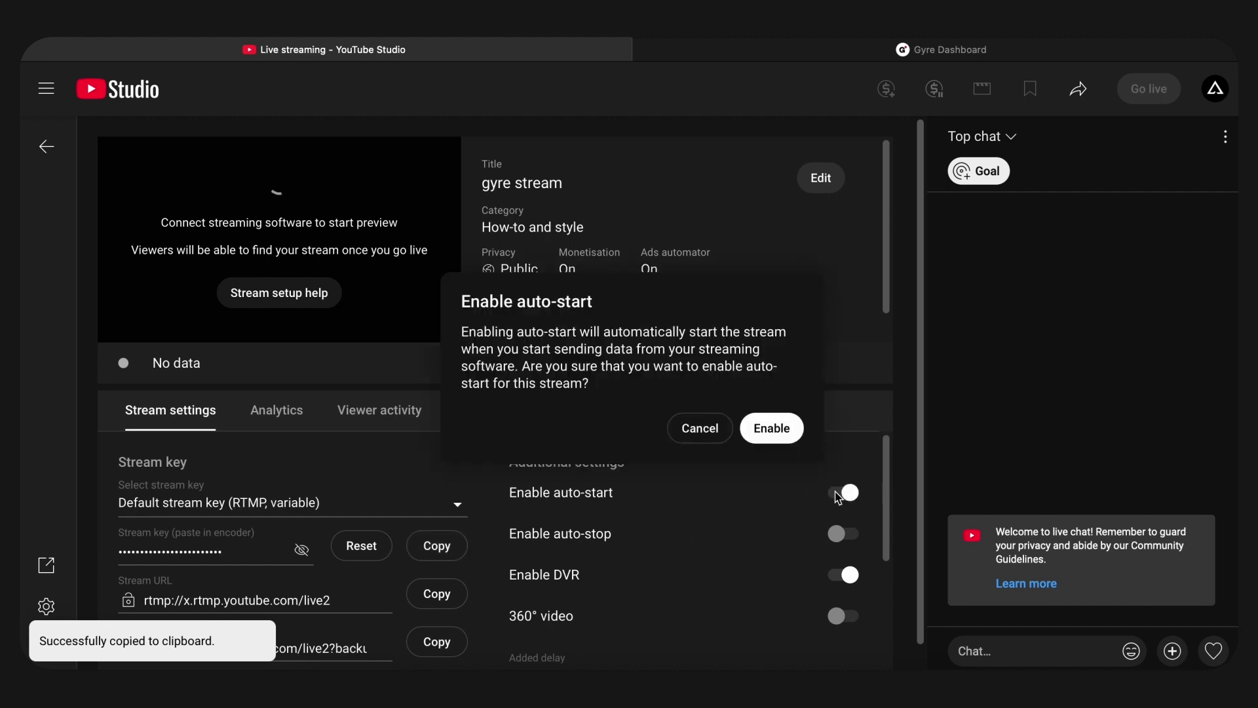
pyautogui.click(772, 428)
pyautogui.click(842, 534)
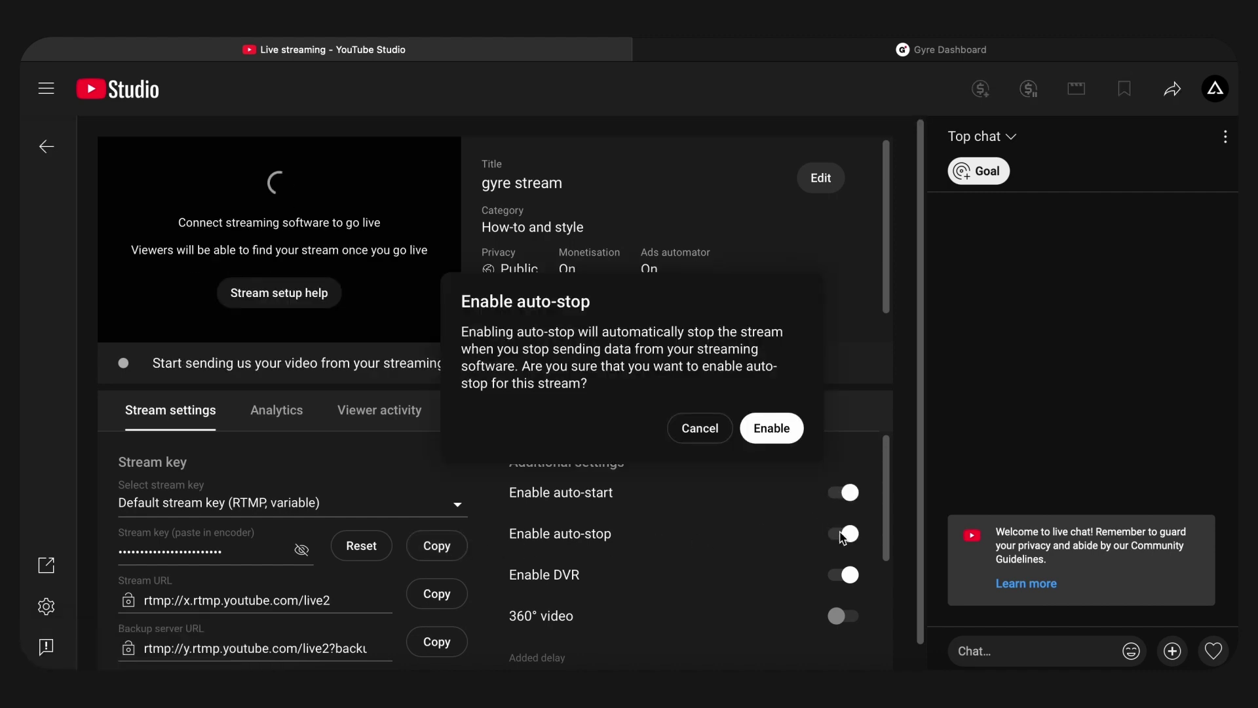
pyautogui.click(778, 428)
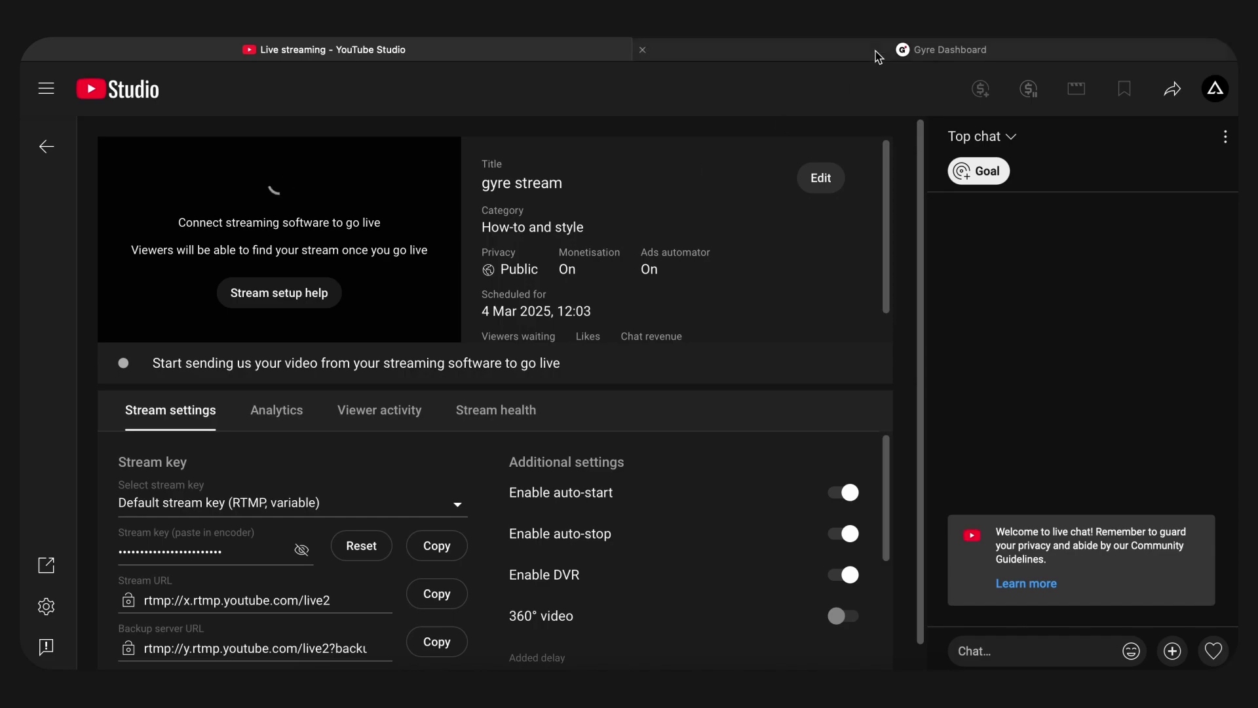
pyautogui.click(911, 50)
# Upload the video file video_1 to Gyre's Storage
pyautogui.click(118, 194)
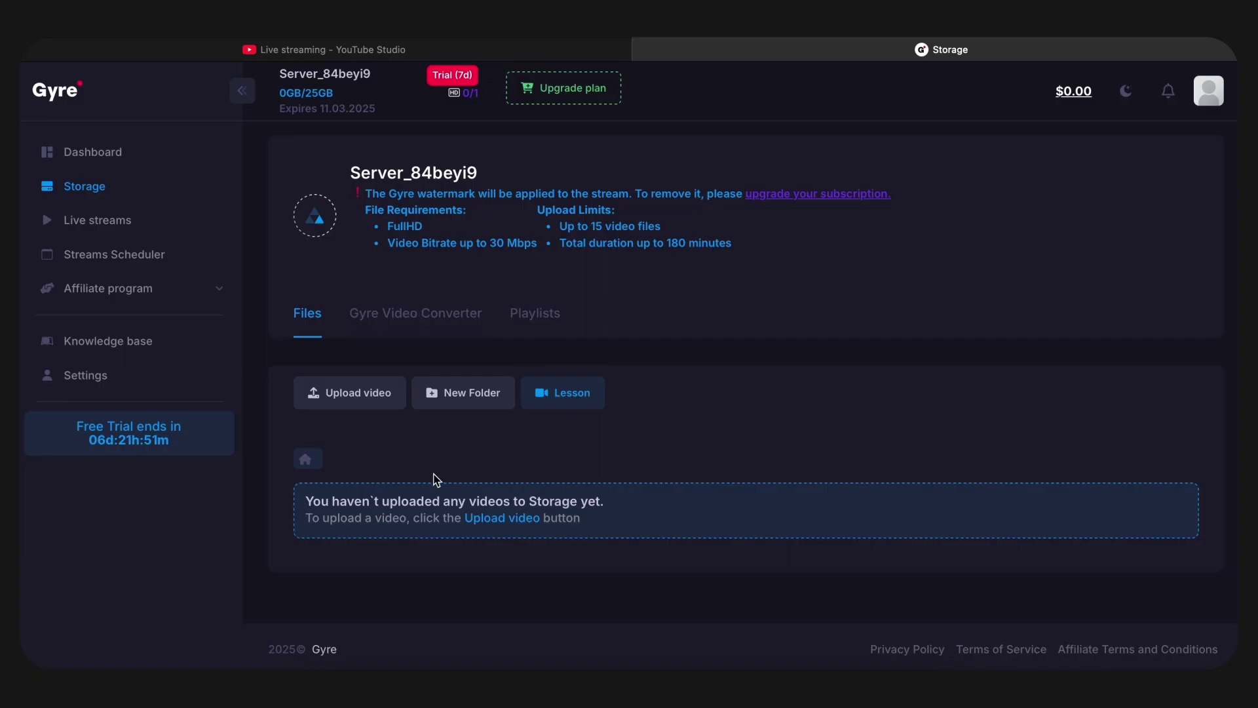
pyautogui.click(362, 403)
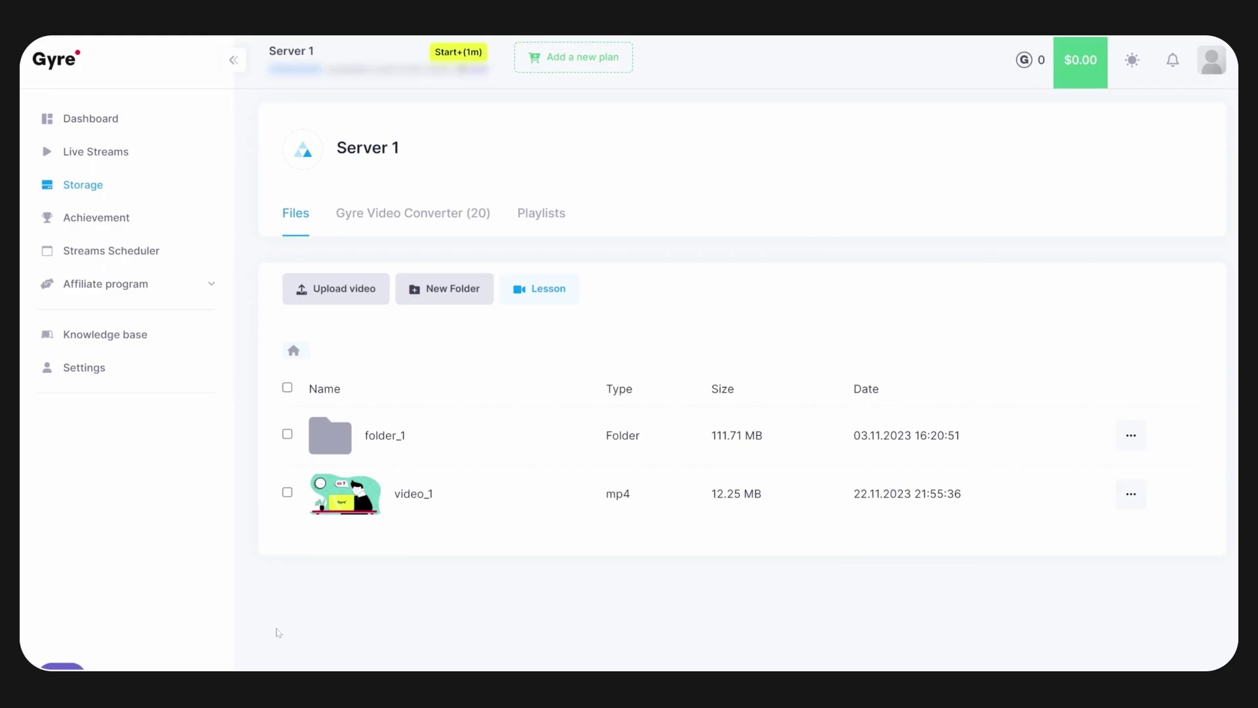
# Optimize video_1 to 1080p(30fps), accepting the conversion conditions
pyautogui.click(1131, 494)
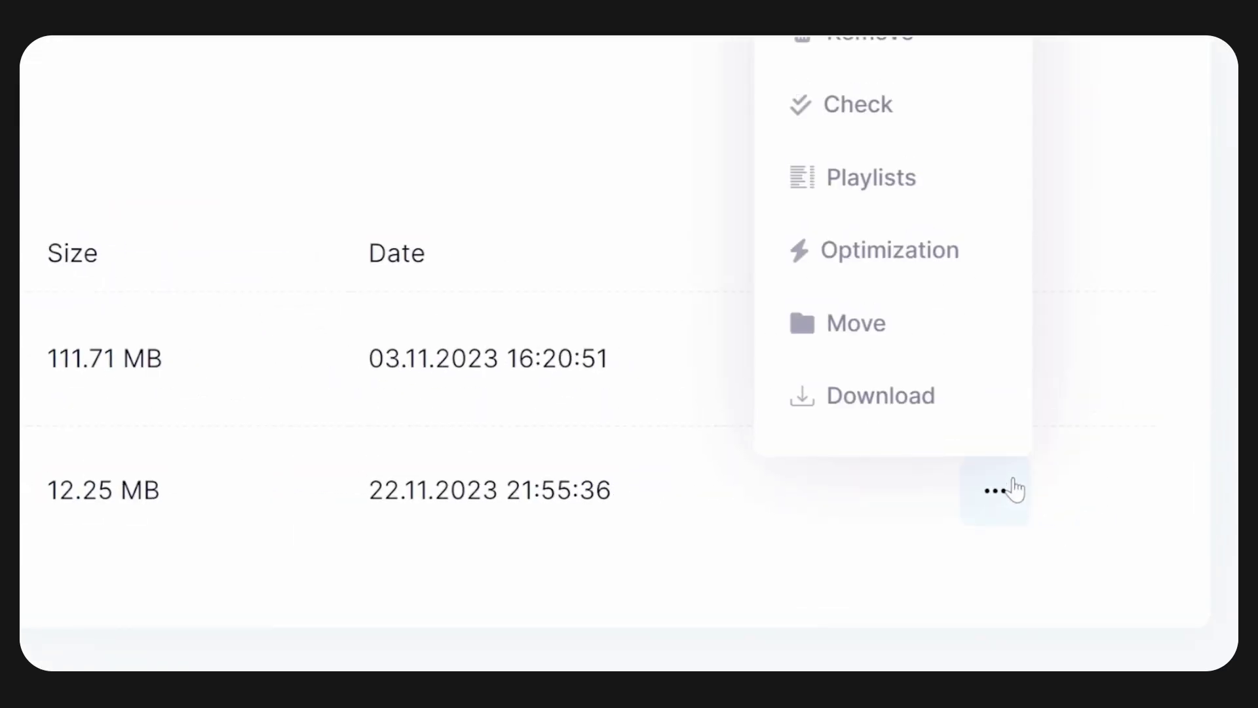
pyautogui.click(994, 413)
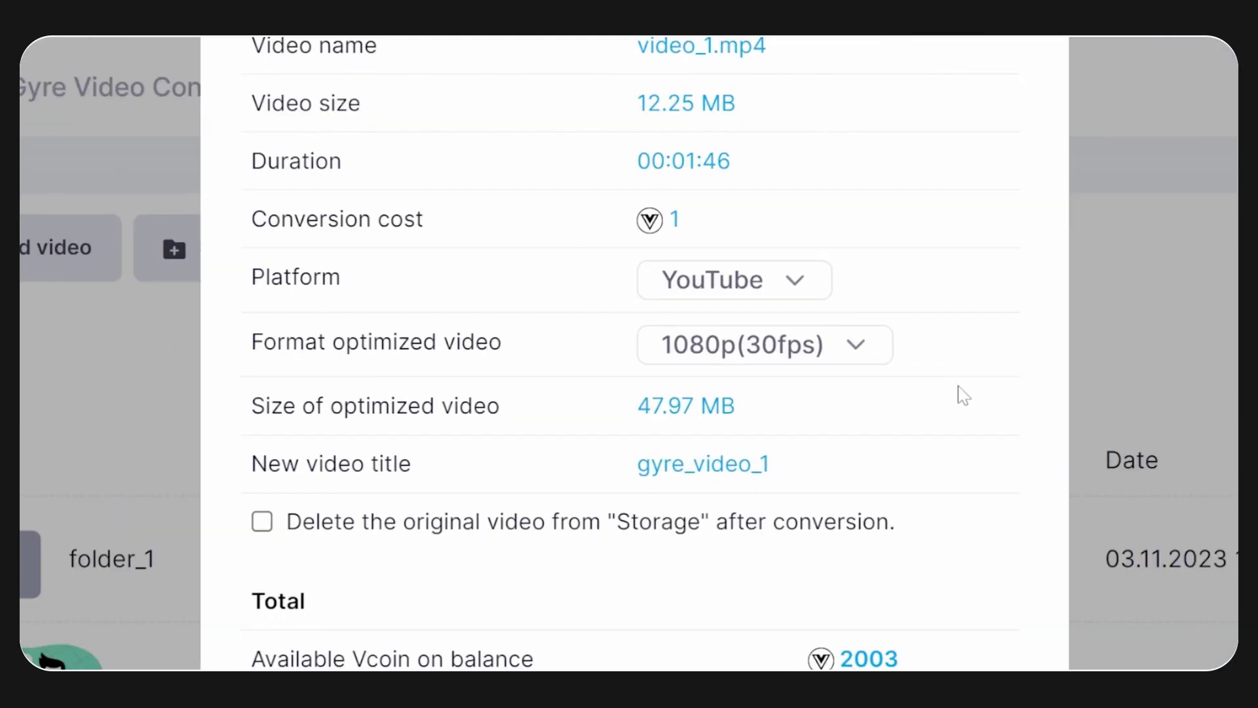
pyautogui.click(738, 335)
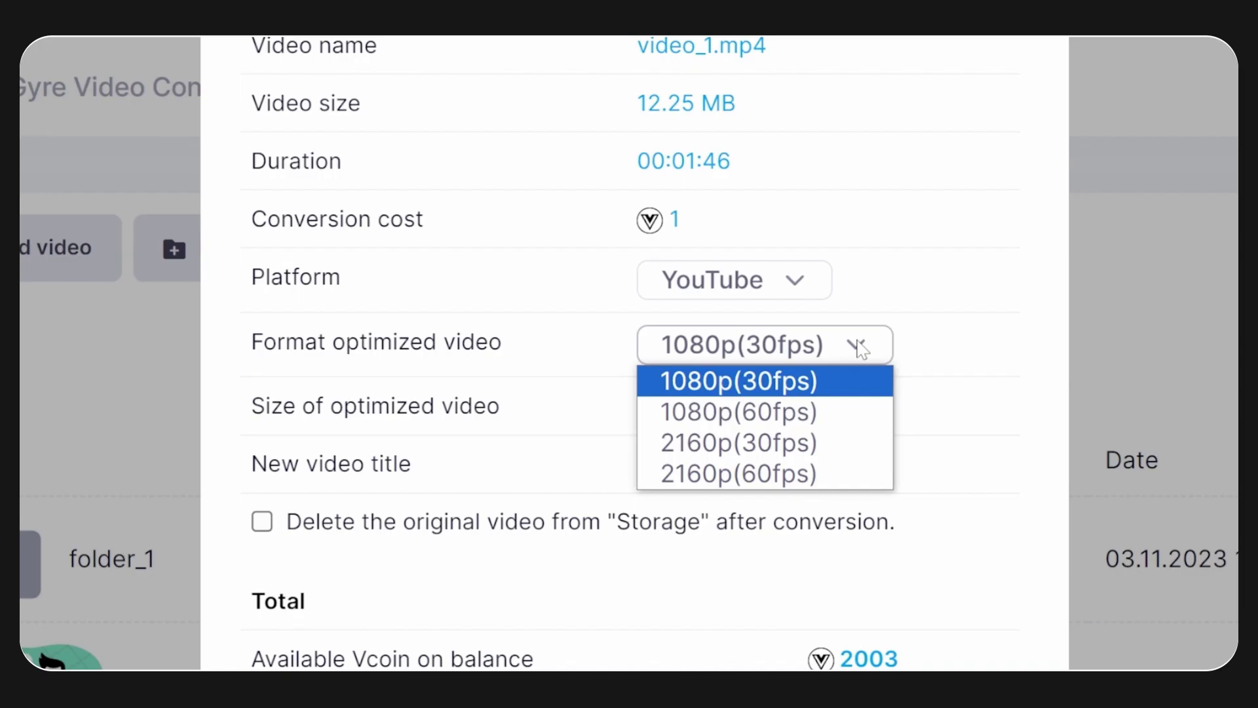
pyautogui.click(860, 378)
pyautogui.scroll(-8, 851, 391)
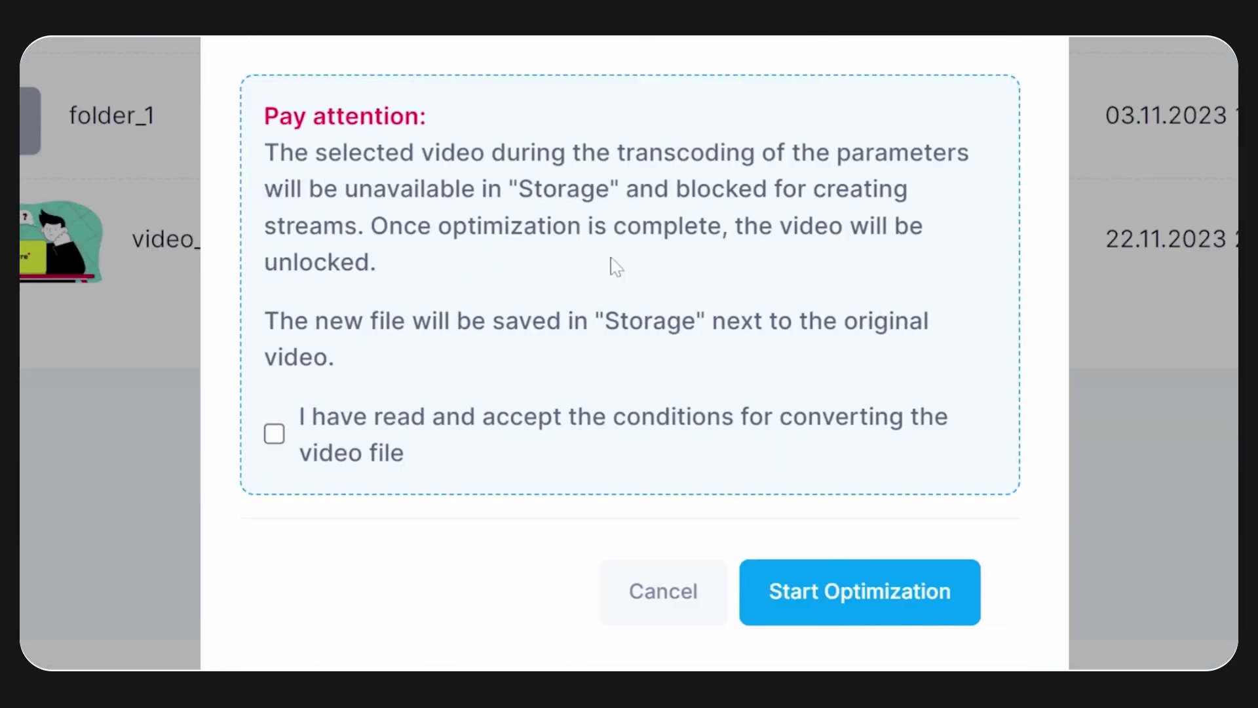
pyautogui.click(289, 437)
pyautogui.click(886, 590)
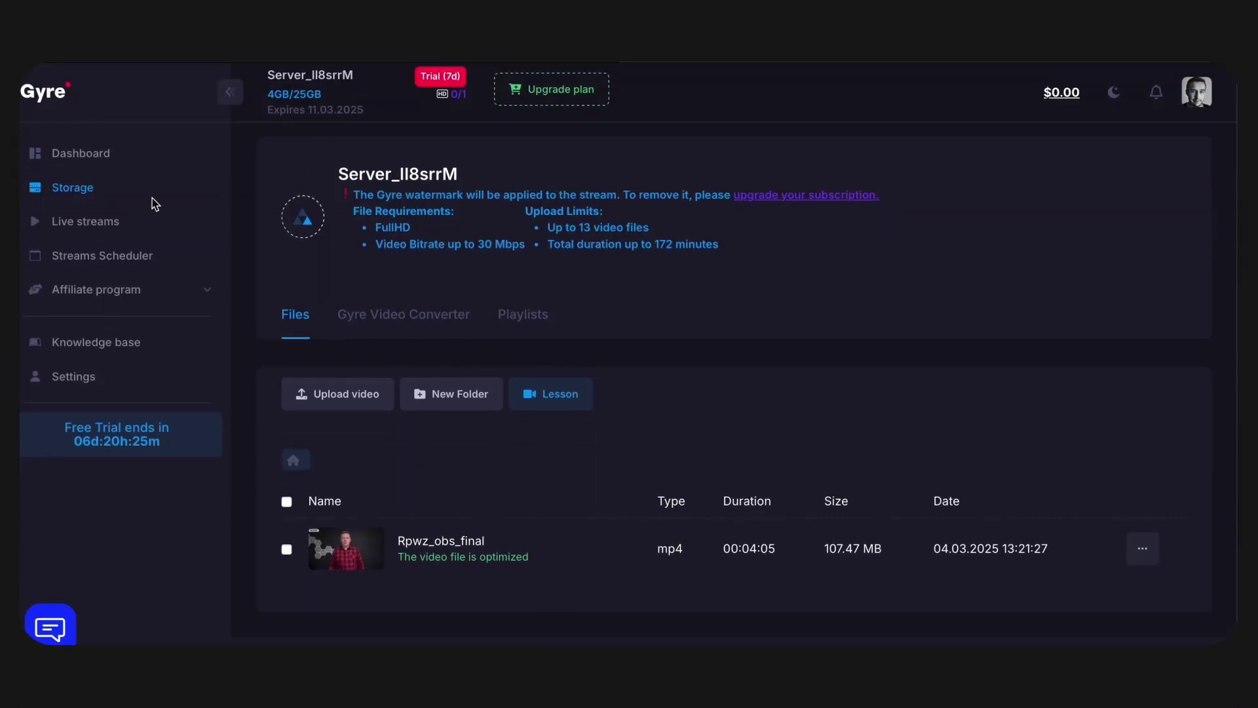
# Add a new Gyre live stream titled 'new' with No group
pyautogui.click(101, 220)
pyautogui.click(1165, 178)
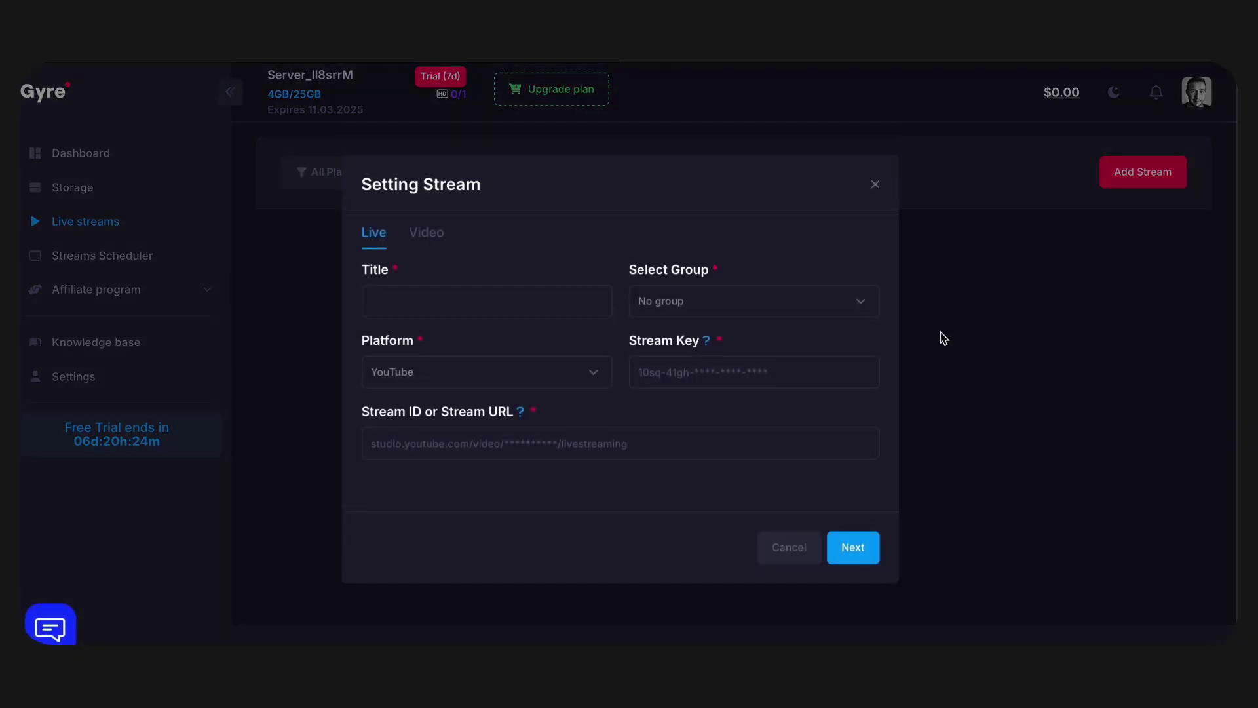
pyautogui.write('new')
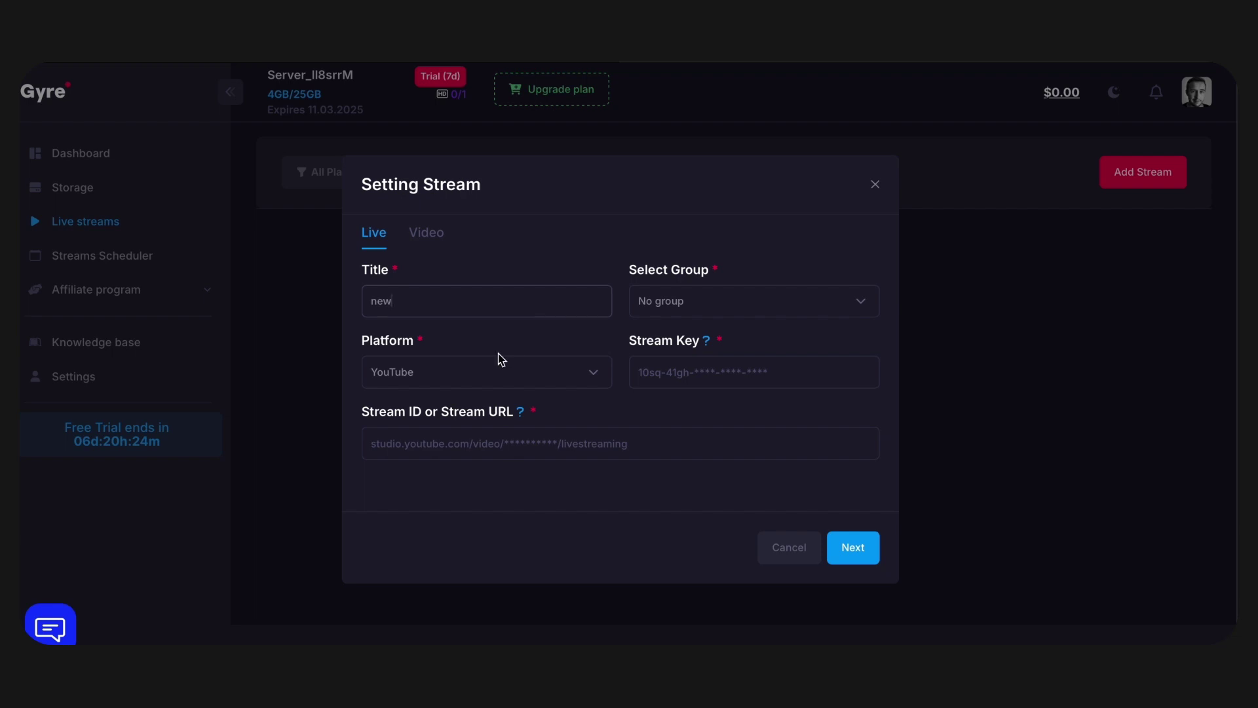
pyautogui.click(651, 293)
pyautogui.click(654, 296)
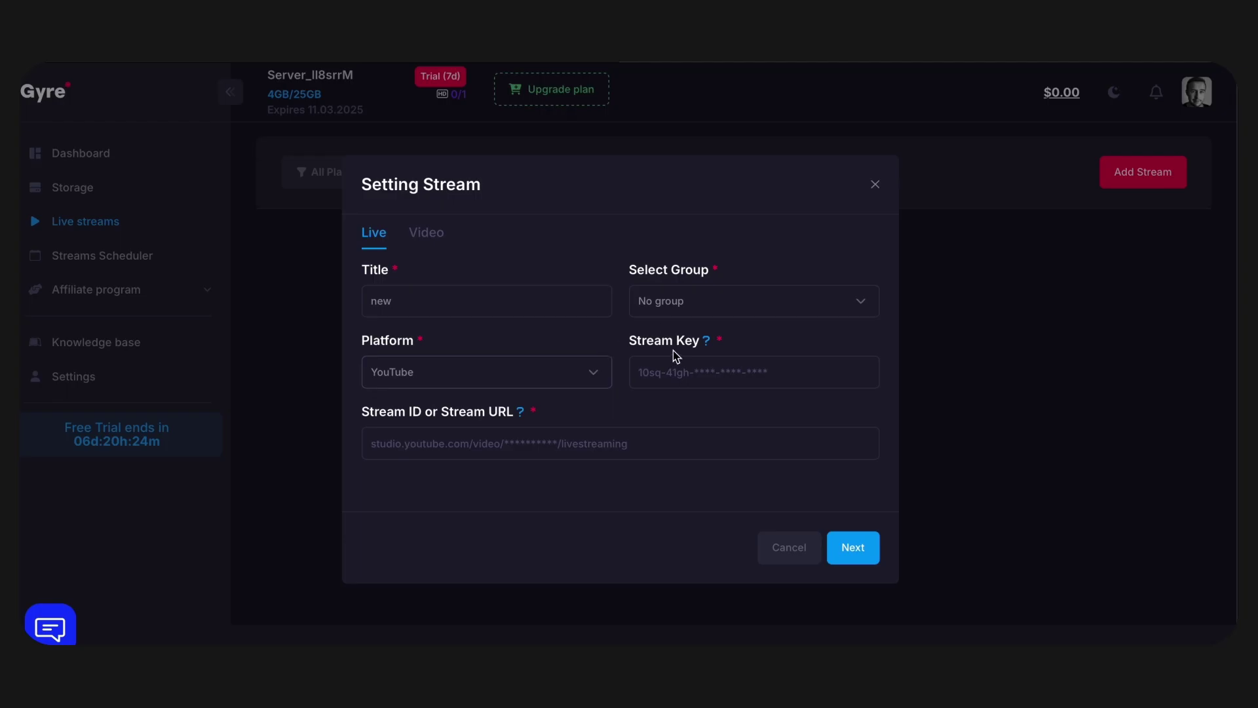
# Paste the YouTube stream key into Gyre's Stream Key and the stream URL into Stream ID
pyautogui.click(493, 63)
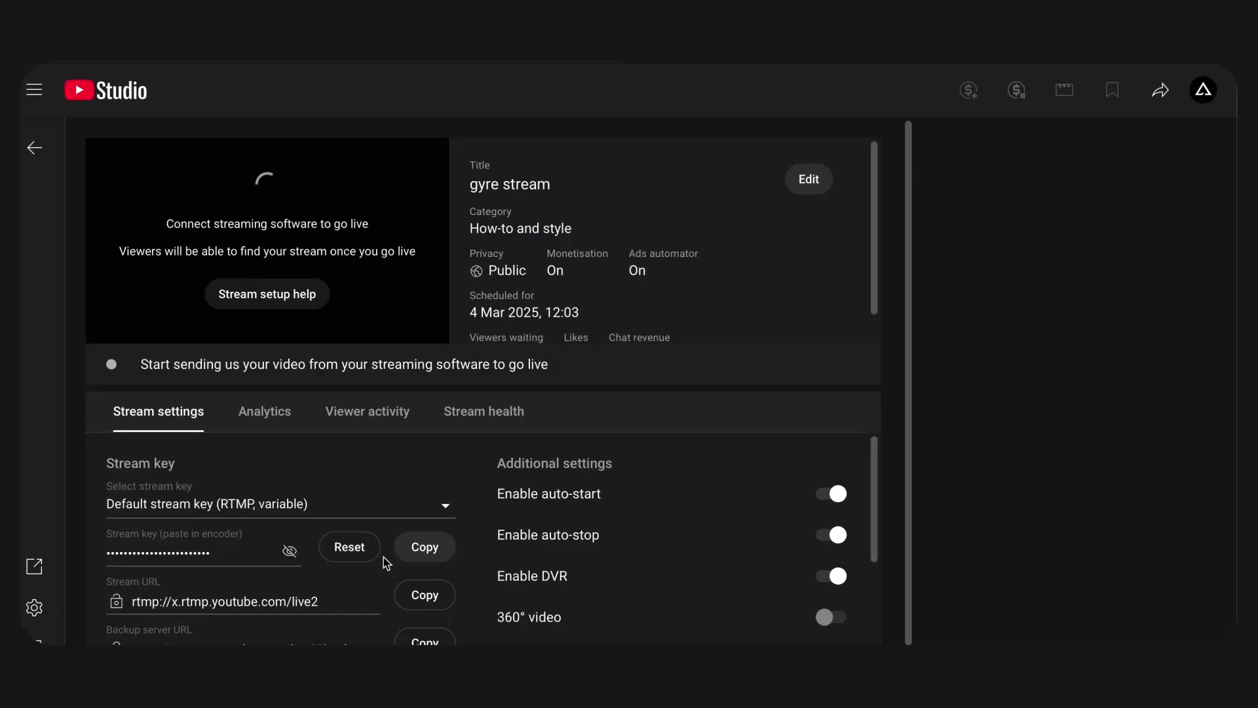
pyautogui.click(425, 547)
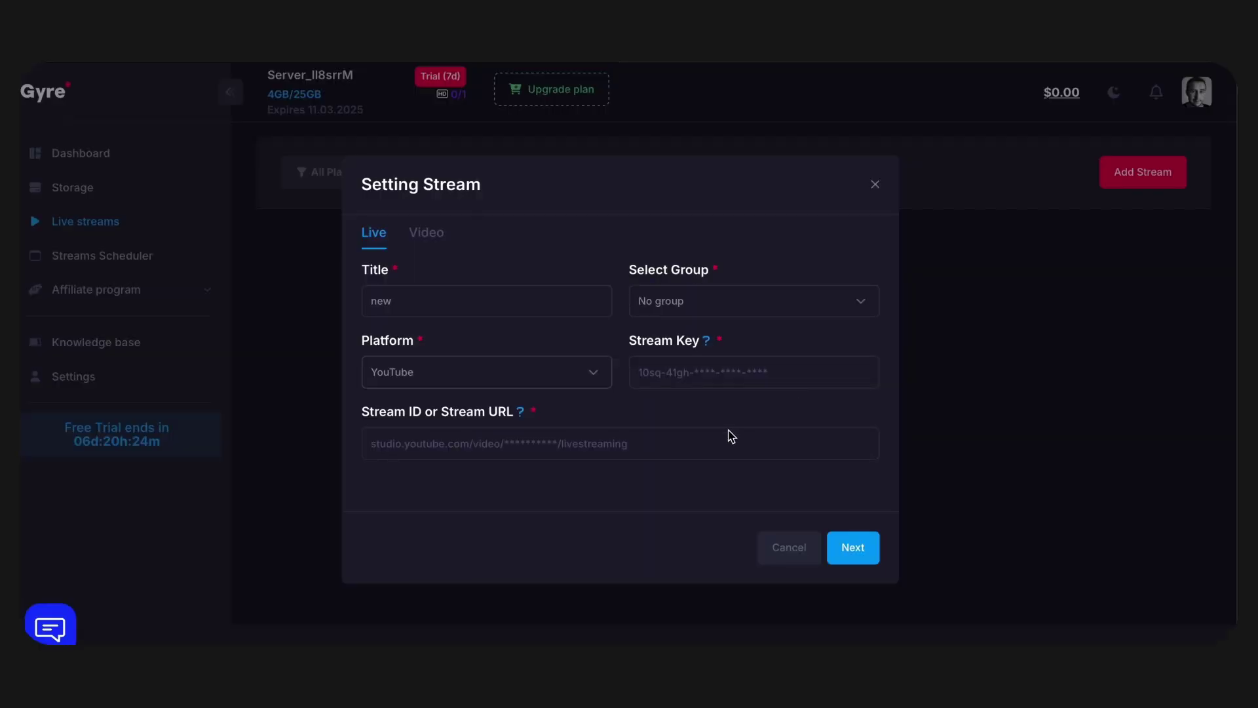
pyautogui.click(743, 385)
pyautogui.hotkey('ctrl', 'v')
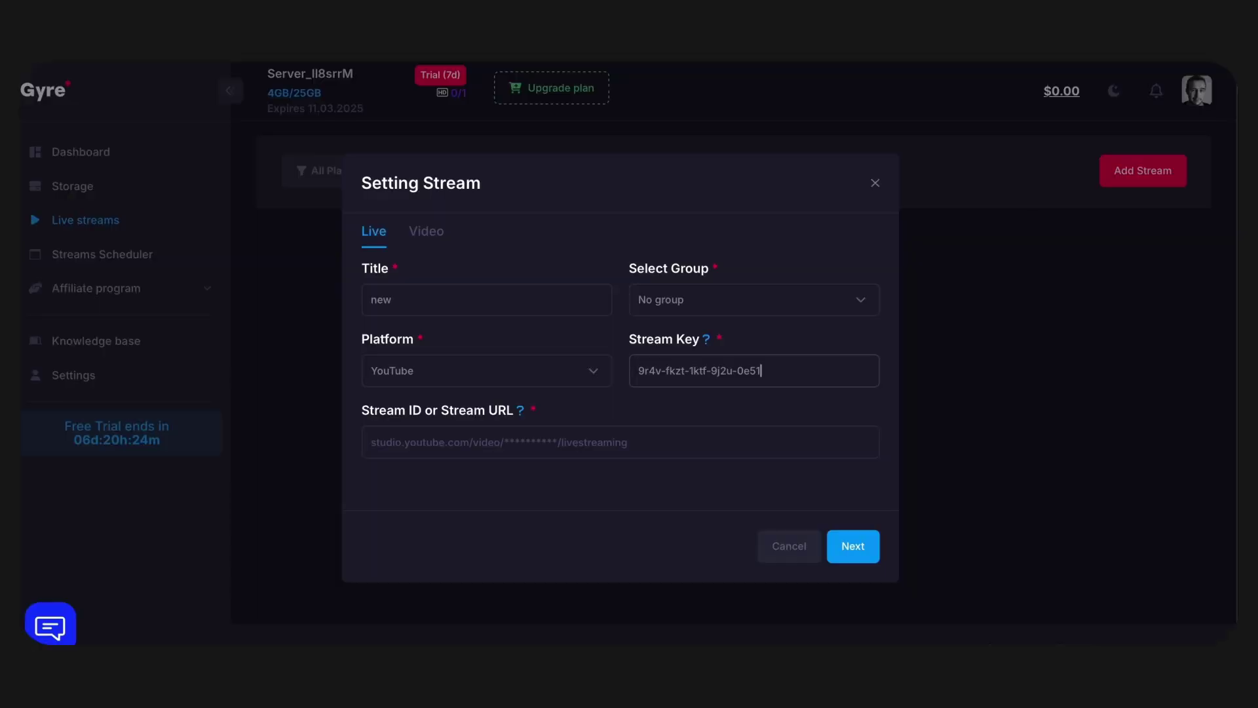
pyautogui.click(587, 442)
pyautogui.hotkey('ctrl', 'v')
pyautogui.click(842, 554)
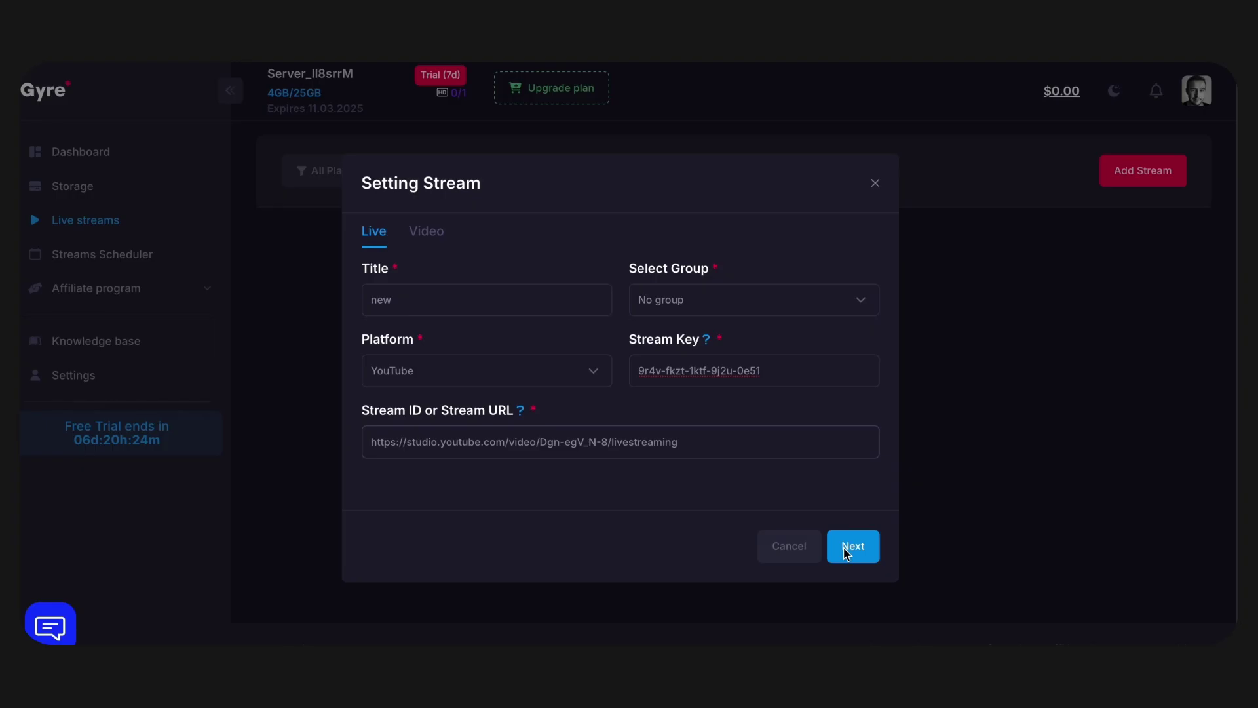
# Choose Rpwz_obs_final.mp4 from storage as the stream's video and save the stream
pyautogui.click(844, 554)
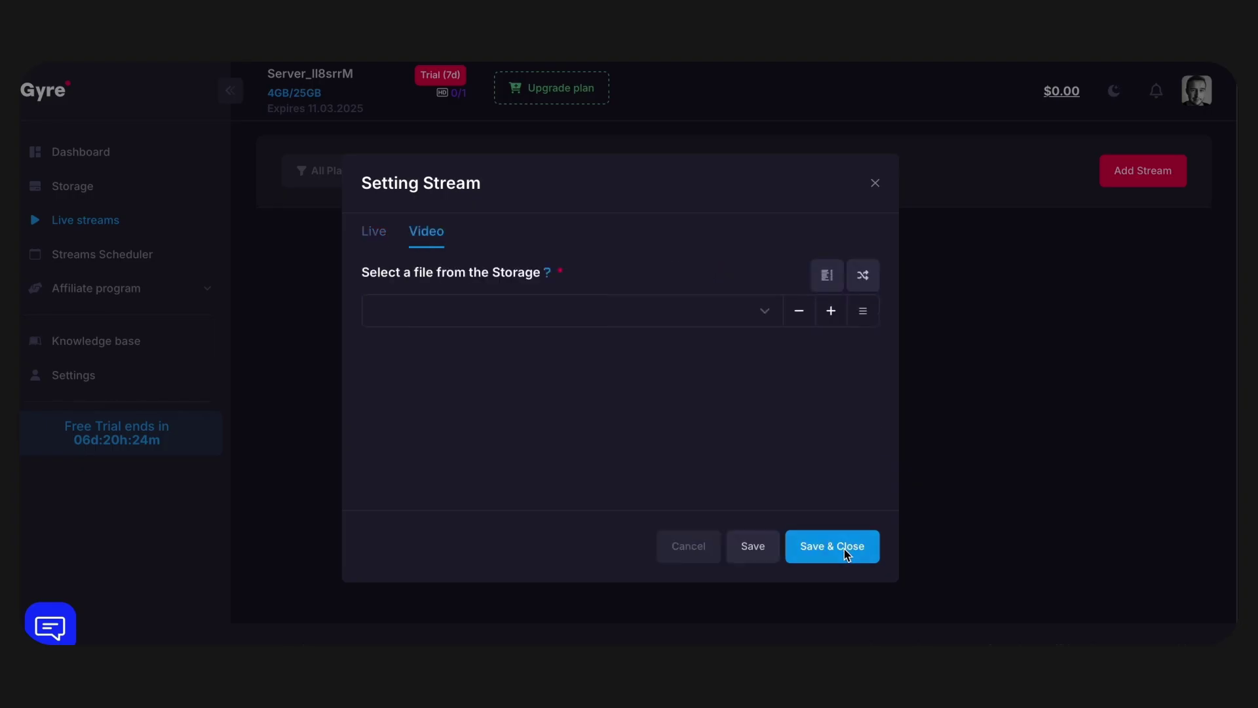
pyautogui.click(767, 304)
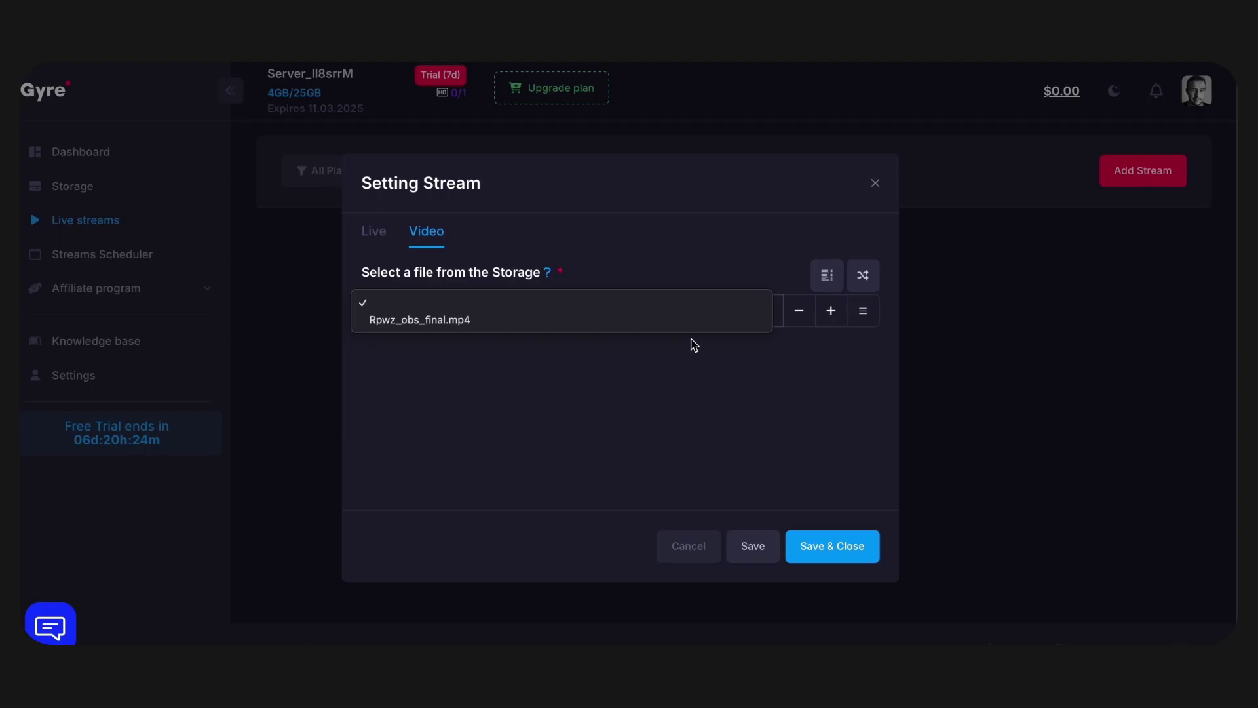
pyautogui.click(702, 321)
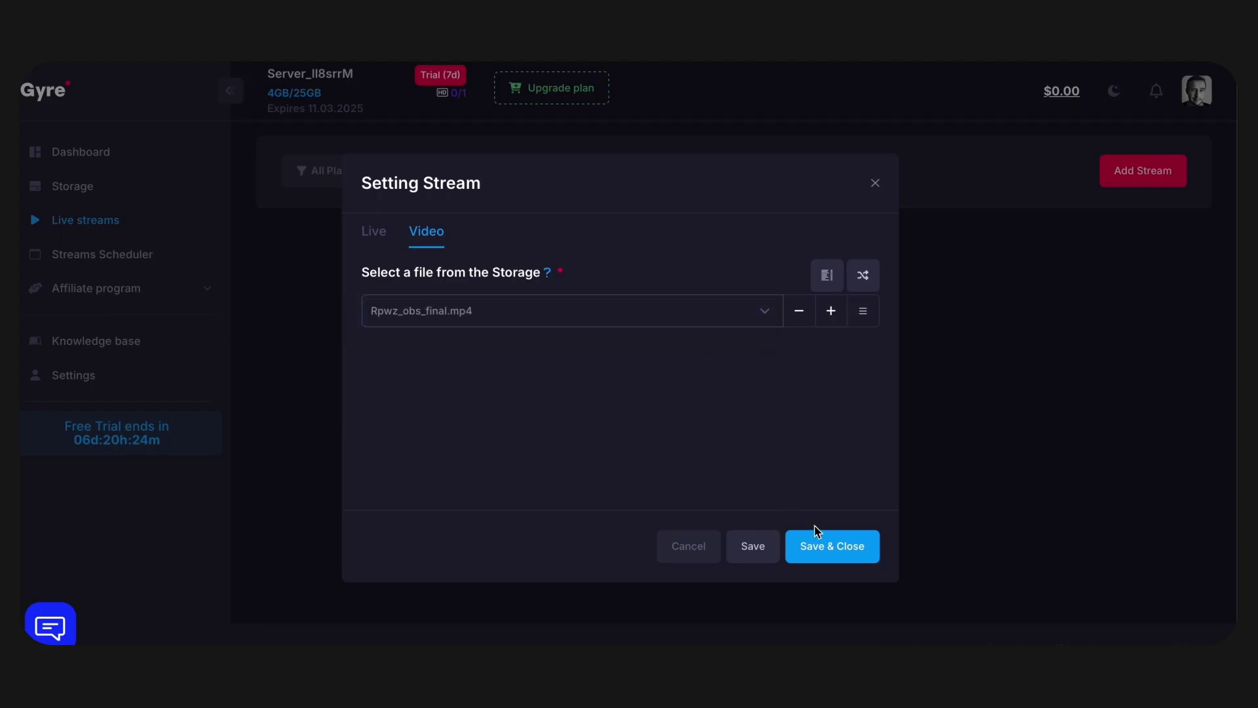
pyautogui.click(821, 548)
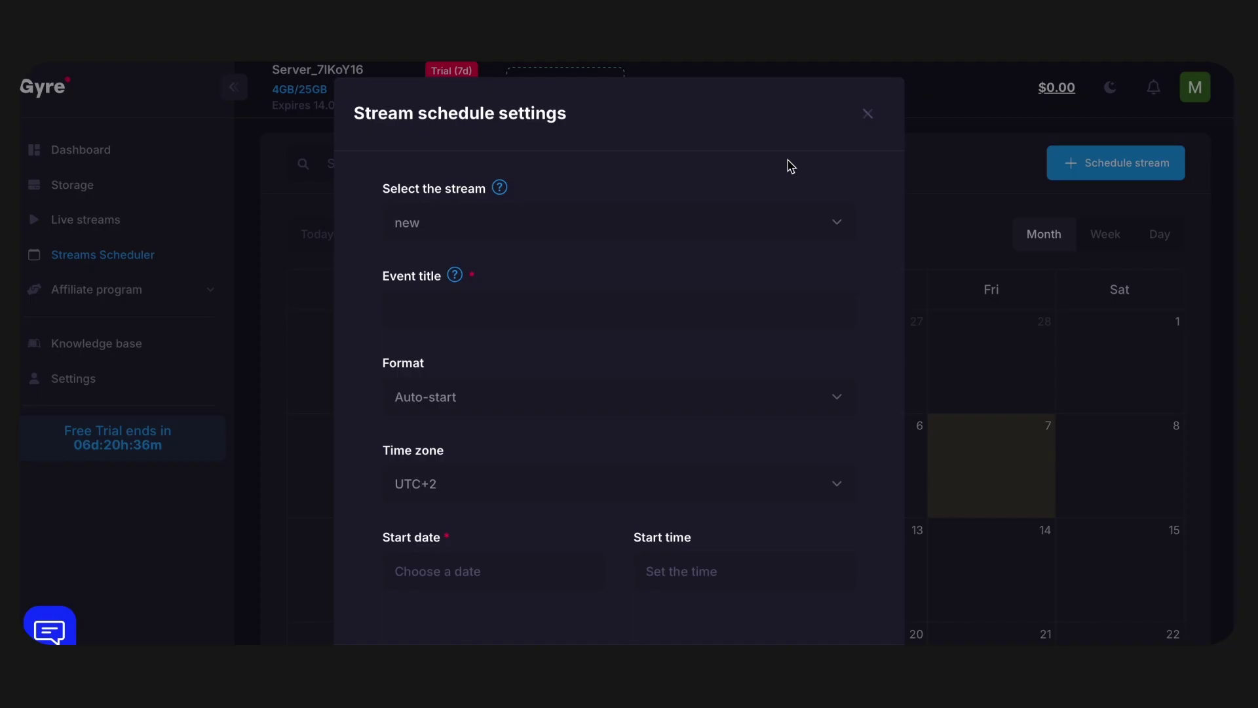
# Schedule stream 'new' as New Stream on 08.03.2025, 12:00–13:00, and save
pyautogui.click(644, 225)
pyautogui.click(644, 216)
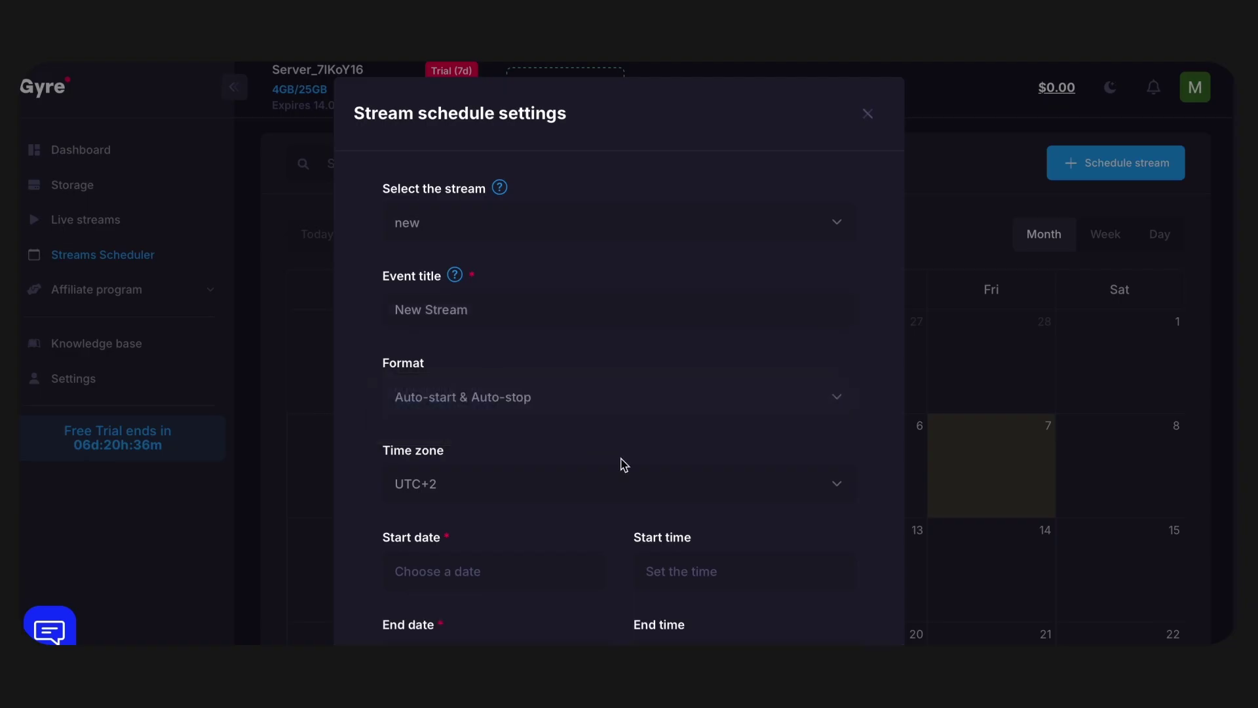
pyautogui.click(609, 254)
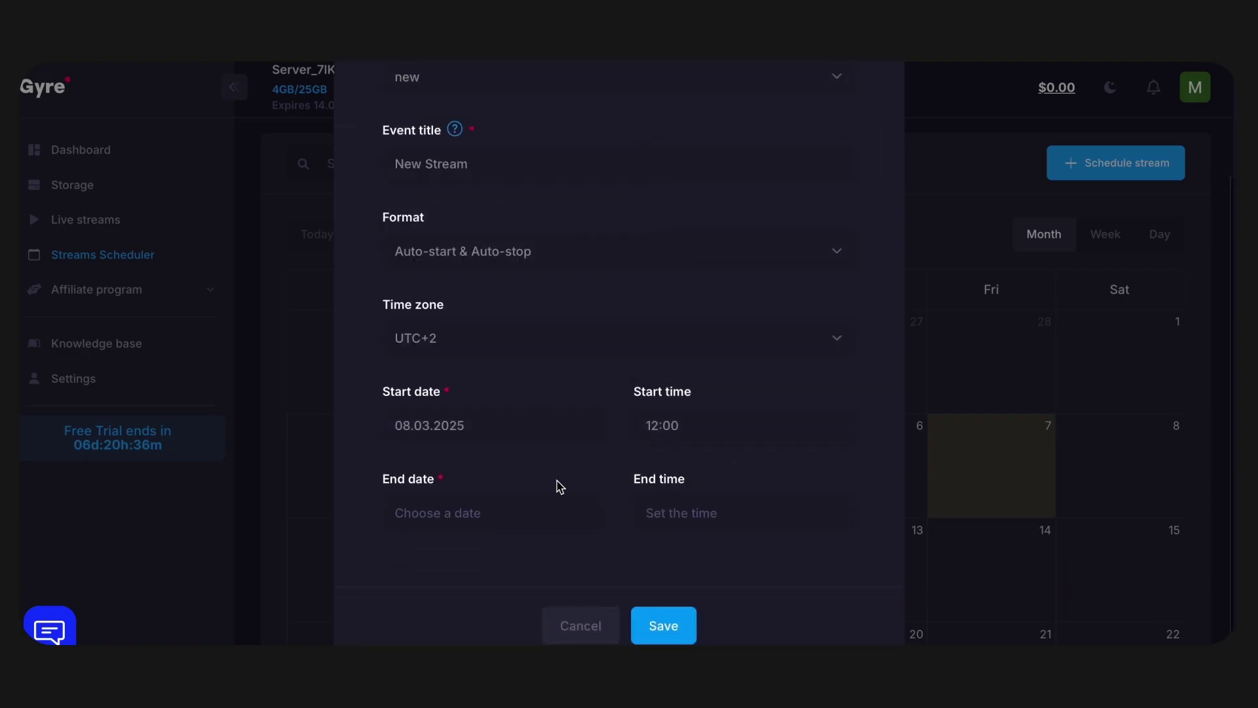
pyautogui.click(664, 628)
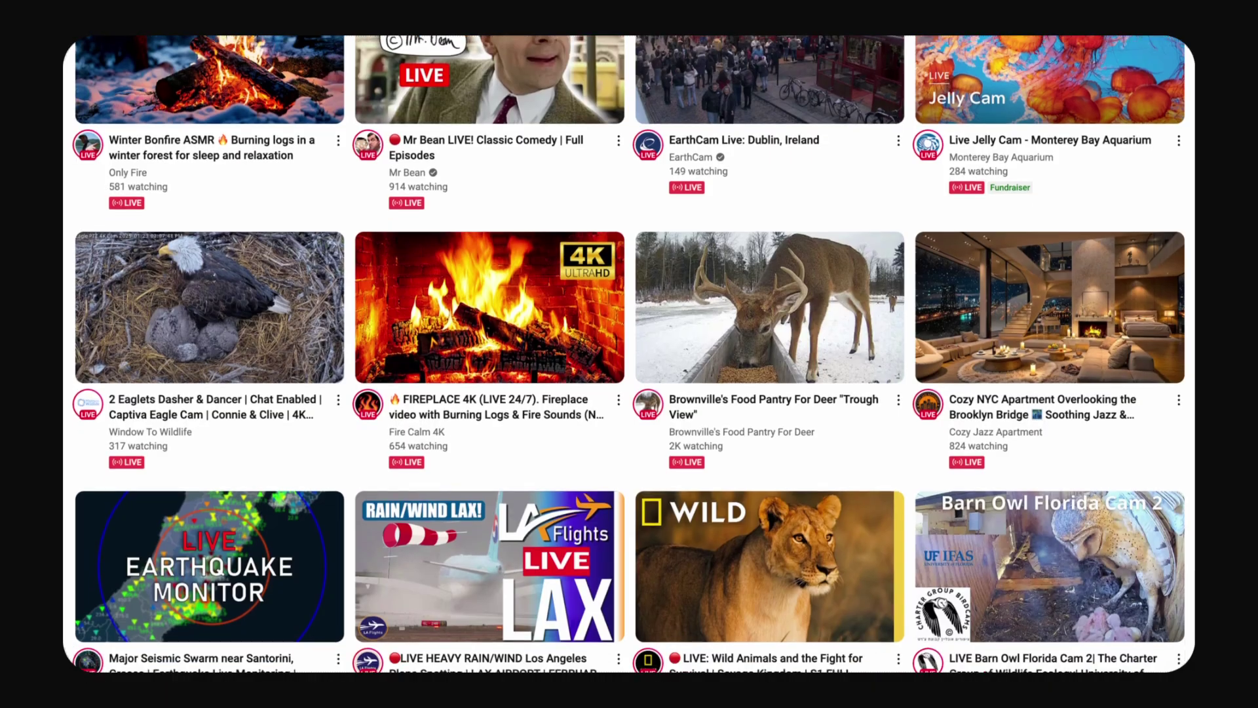
pyautogui.scroll(-3, 628, 354)
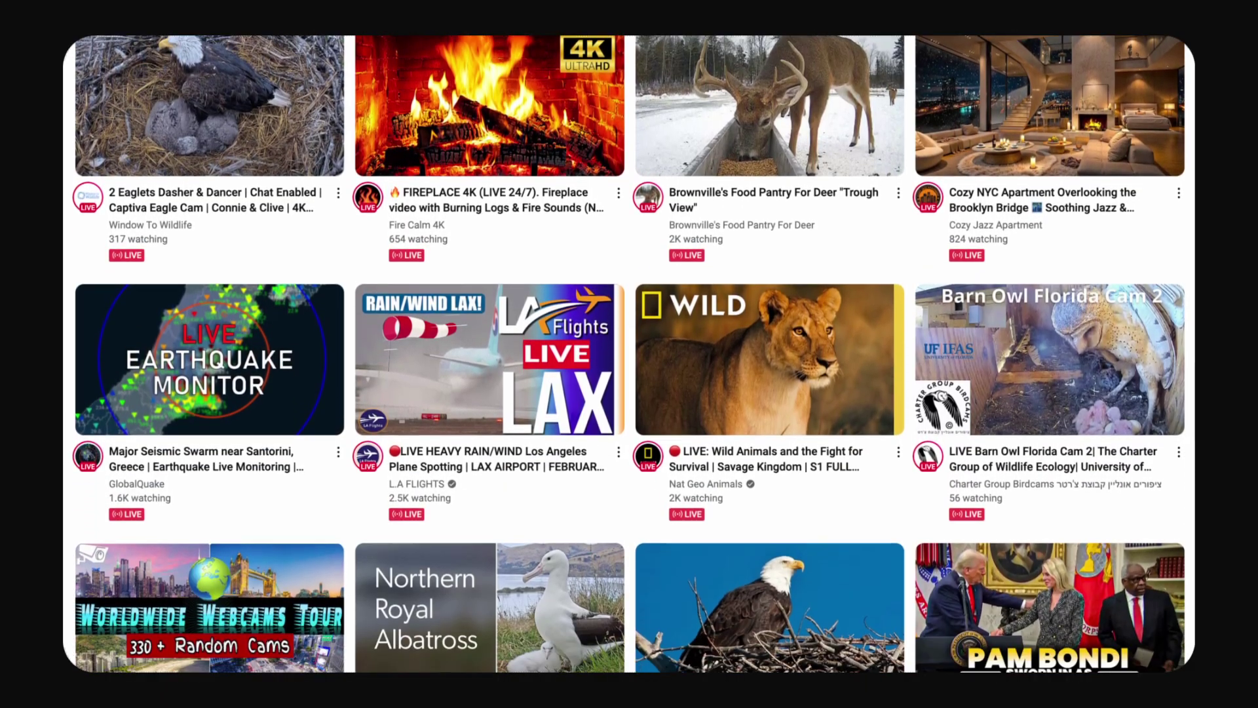
pyautogui.scroll(-3, 628, 353)
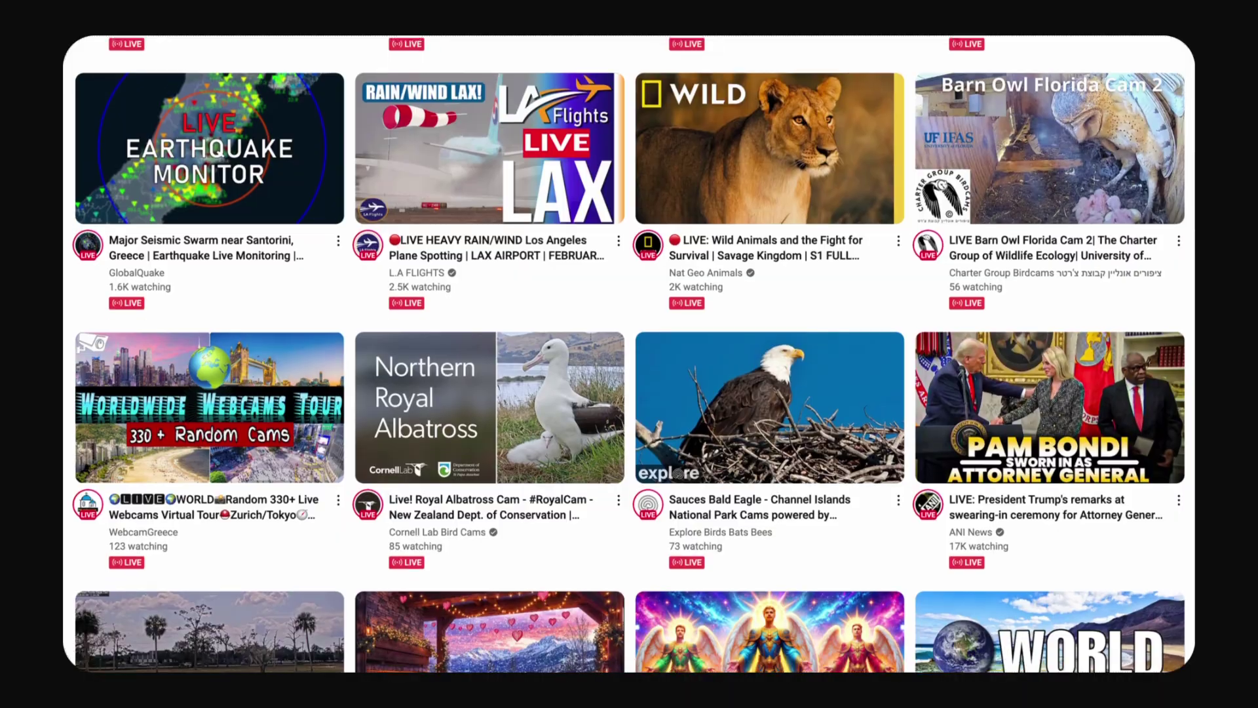